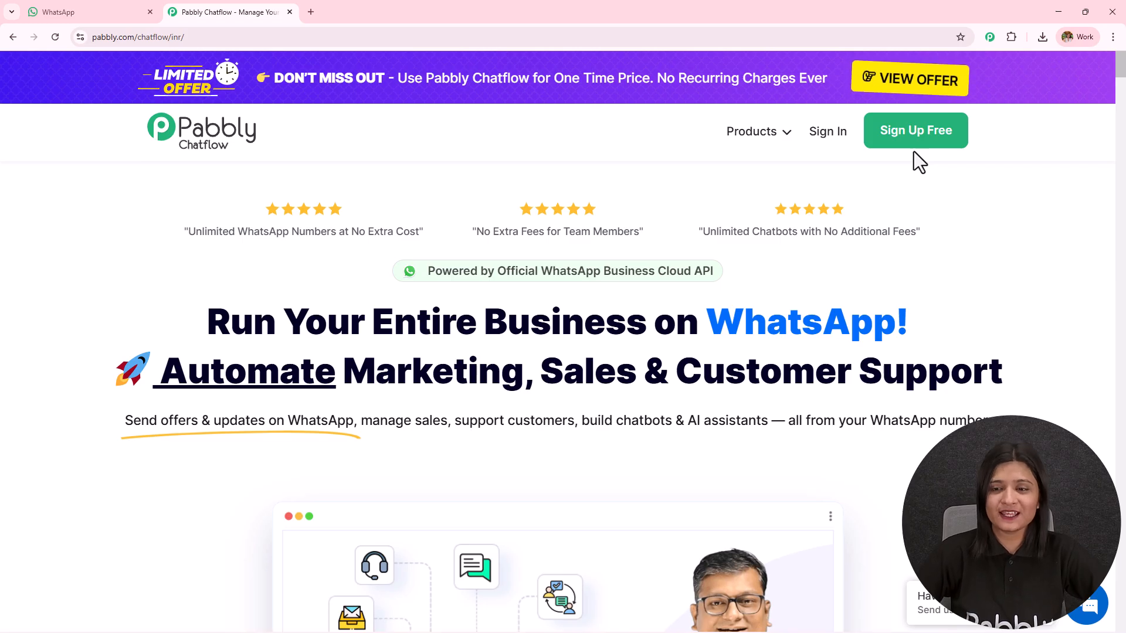
# Sign in to Pabbly and open the Chatflow dashboard, showing the options for adding a WhatsApp number
pyautogui.click(826, 134)
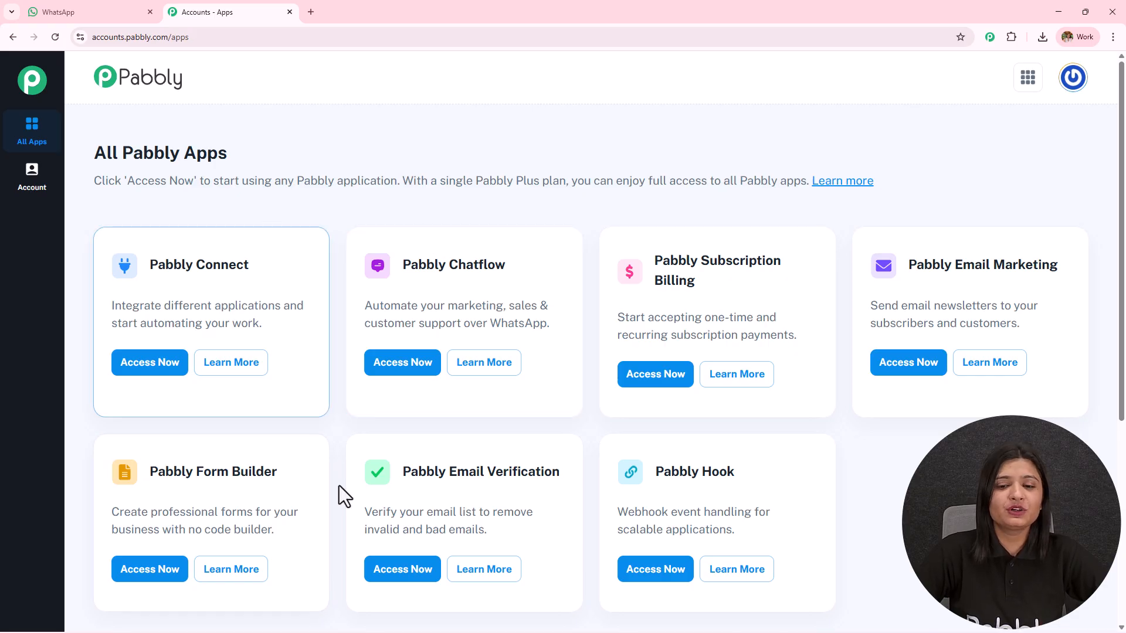
pyautogui.moveTo(393, 267); pyautogui.dragTo(636, 255)
pyautogui.click(423, 369)
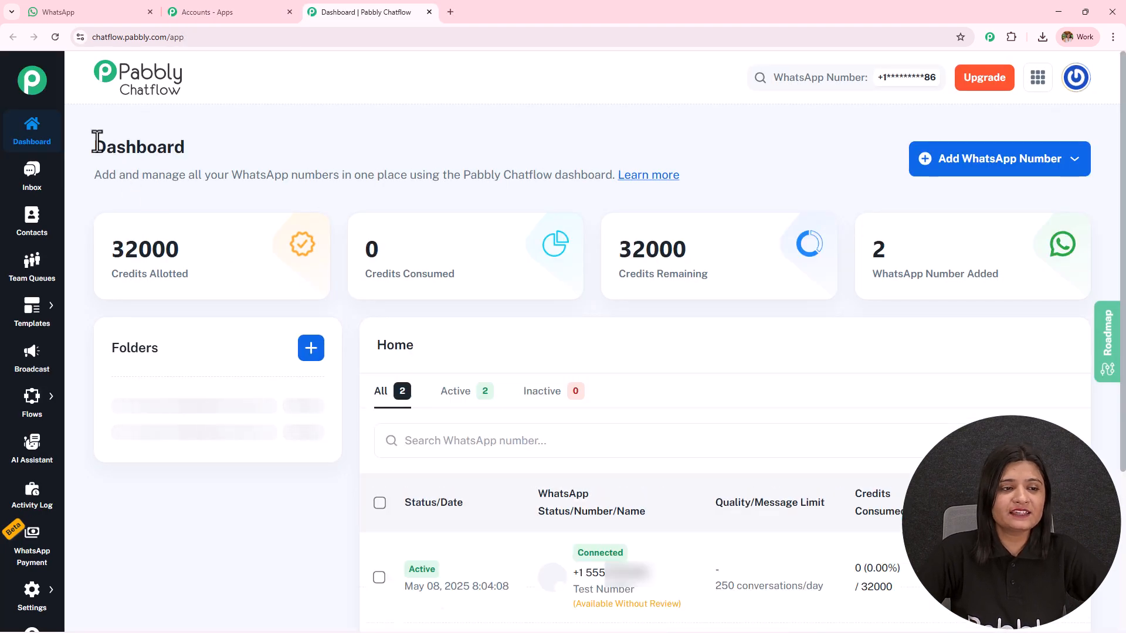
pyautogui.moveTo(93, 146); pyautogui.dragTo(311, 141)
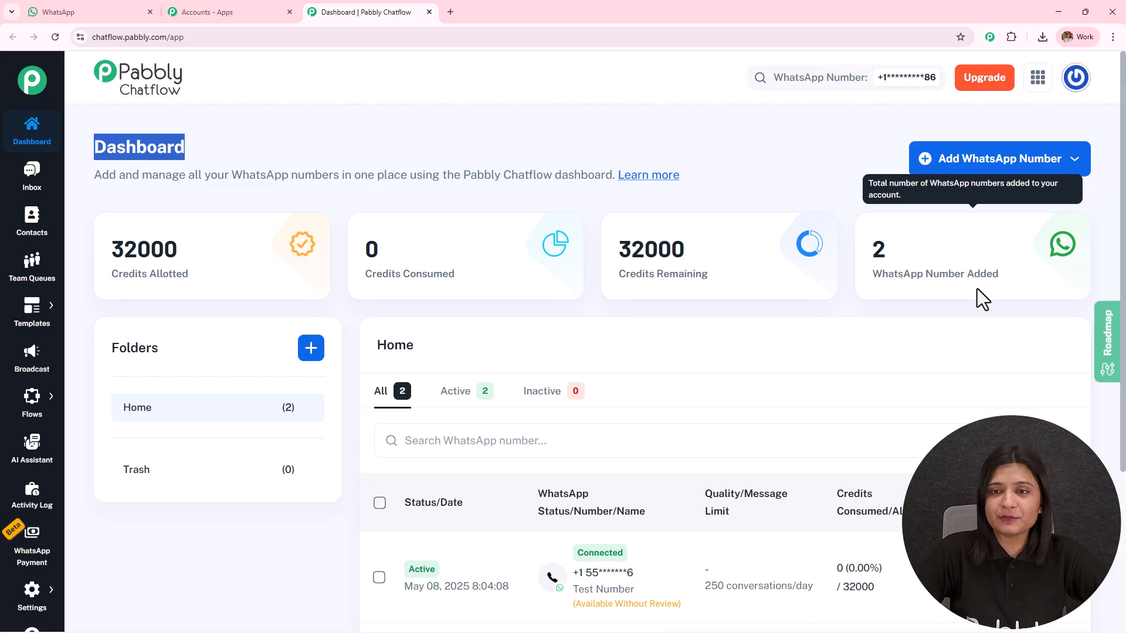
pyautogui.click(1012, 175)
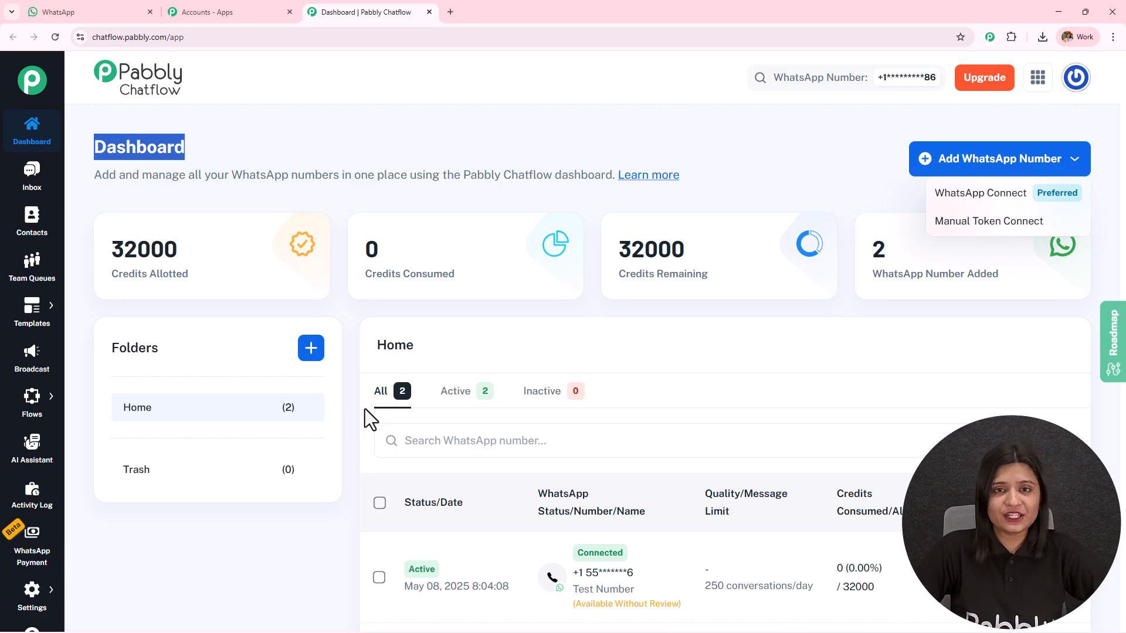
# Open the AI Assistant section and view the descriptions of its total, active and inactive assistant figures
pyautogui.click(14, 453)
pyautogui.moveTo(94, 148); pyautogui.dragTo(285, 156)
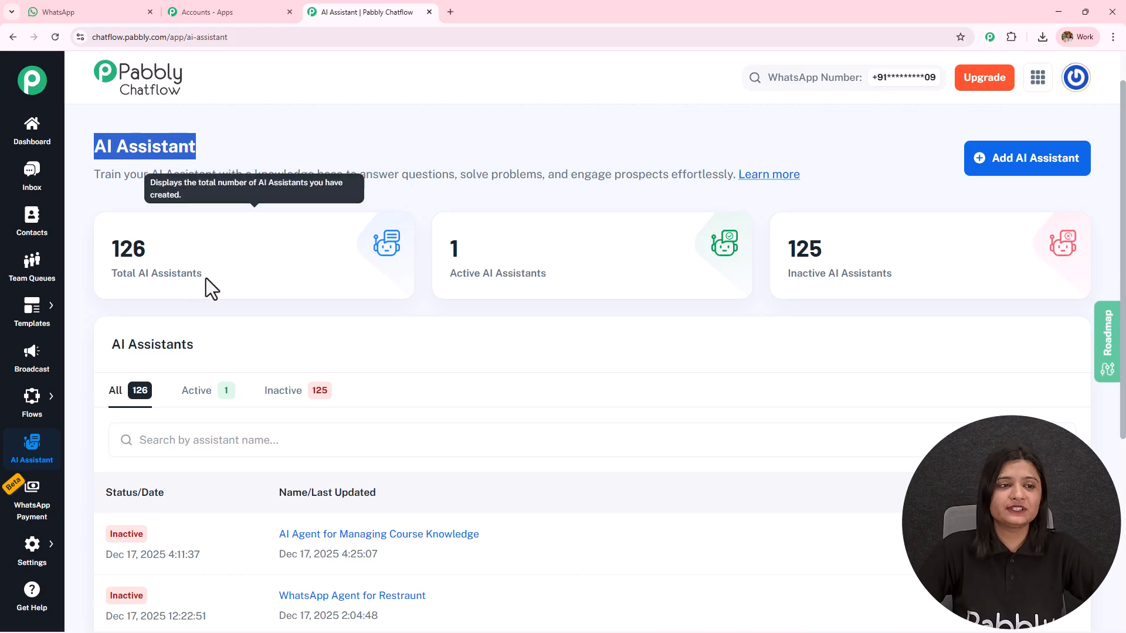
pyautogui.moveTo(516, 281)
pyautogui.moveTo(840, 258)
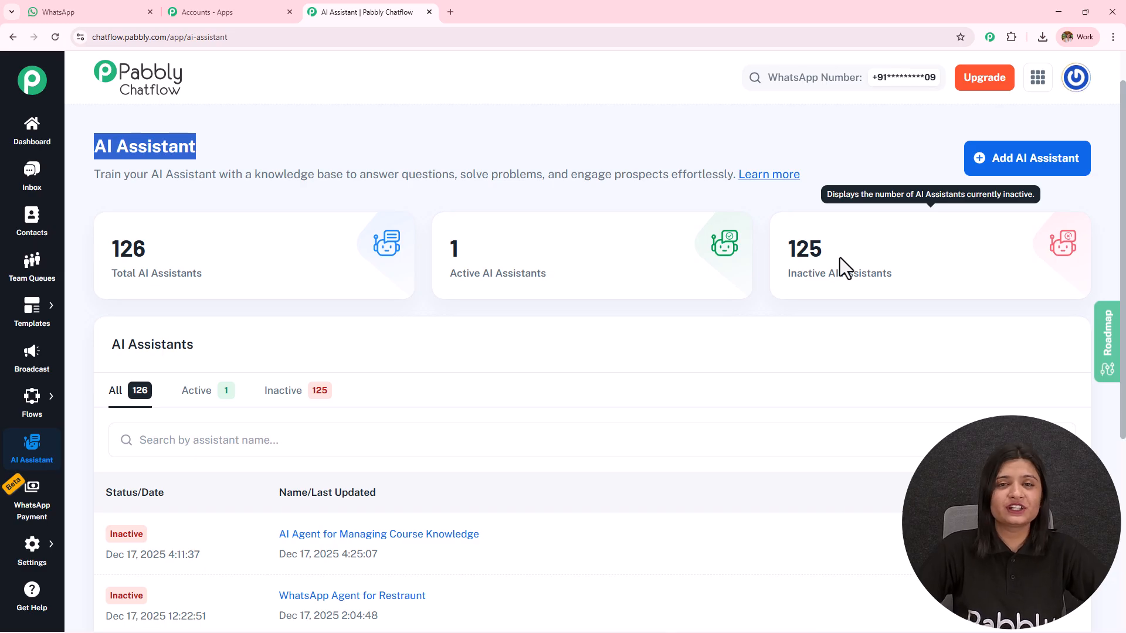
# Create an AI assistant named "AI Agent for Managing Course Knowledge"
pyautogui.click(1024, 167)
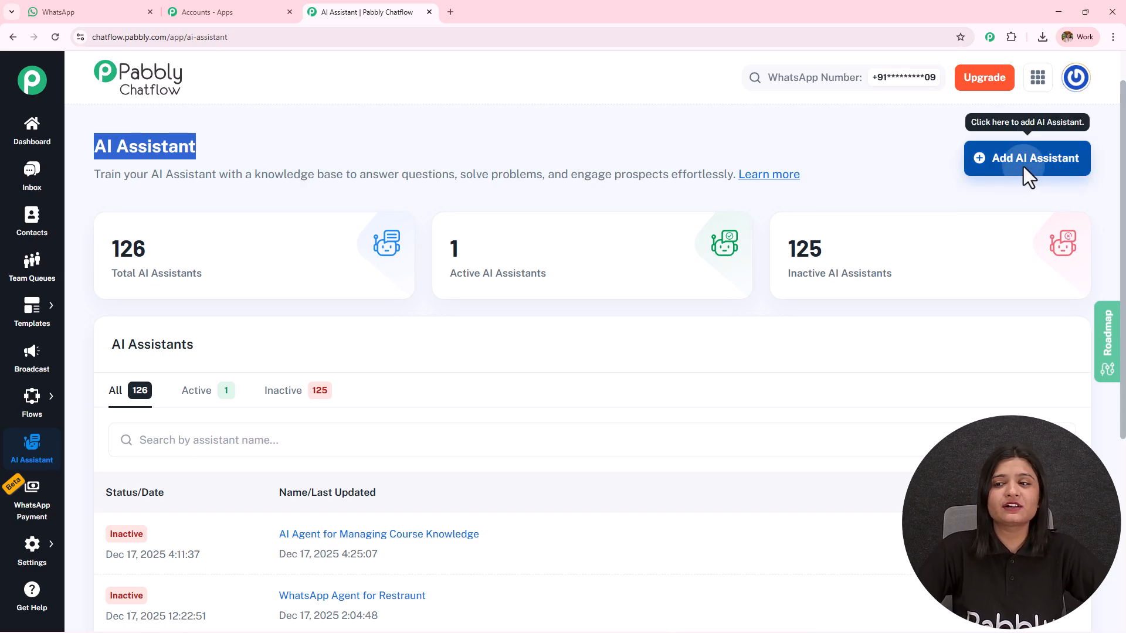
pyautogui.click(417, 342)
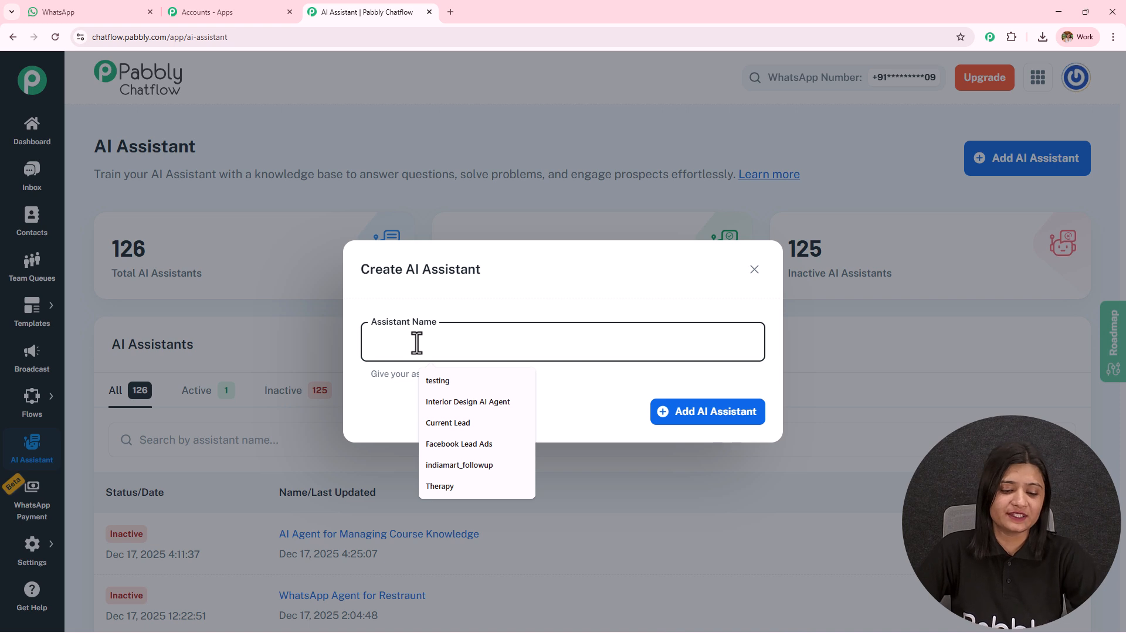
pyautogui.write('AI Agent for Managing Course Knowledge')
pyautogui.moveTo(626, 339); pyautogui.dragTo(309, 352)
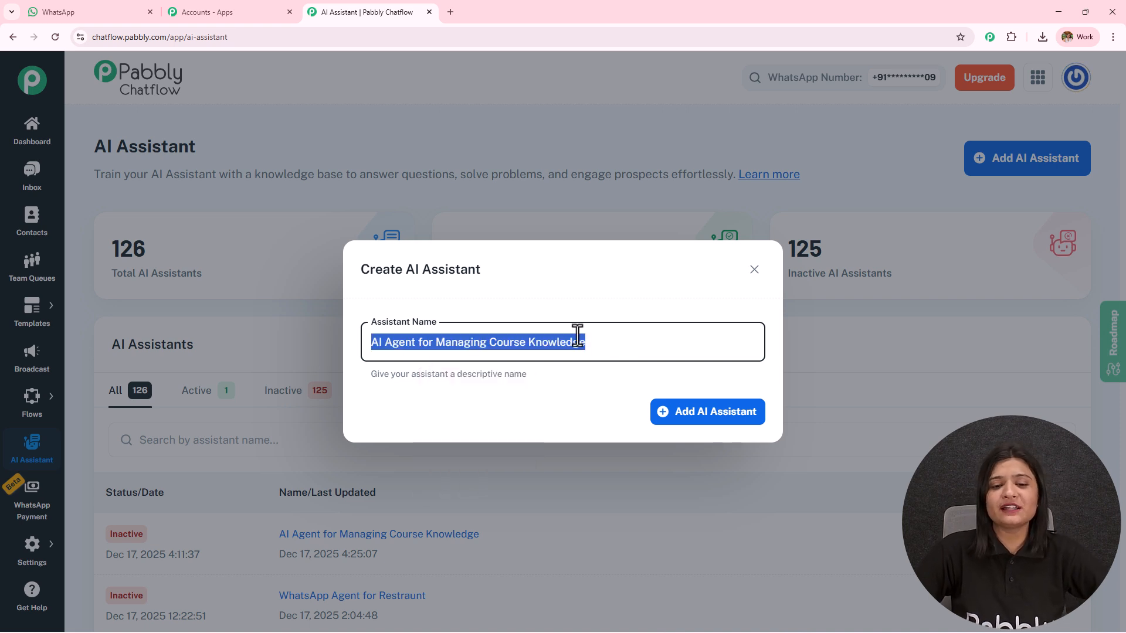
pyautogui.click(708, 415)
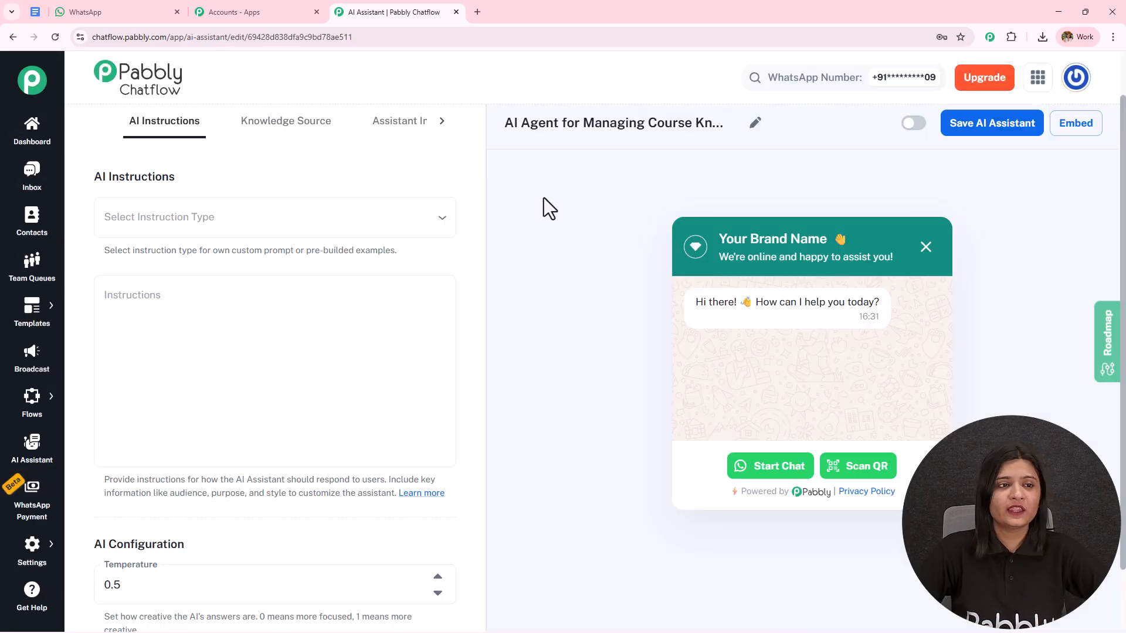
# Look through the assistant's settings sections, including Knowledge Source, and return to the AI Instructions
pyautogui.click(442, 121)
pyautogui.click(389, 127)
pyautogui.click(329, 128)
pyautogui.click(153, 125)
pyautogui.click(109, 121)
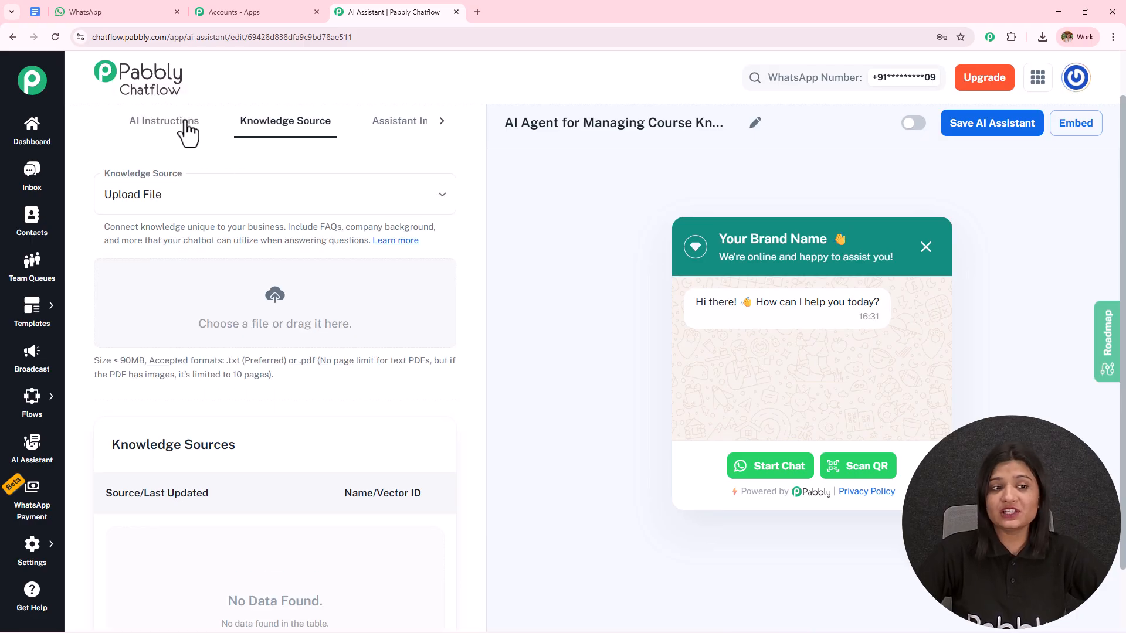
pyautogui.click(173, 124)
# Choose the AI Agent example as the instruction type and review the prefilled role and constraints
pyautogui.click(198, 223)
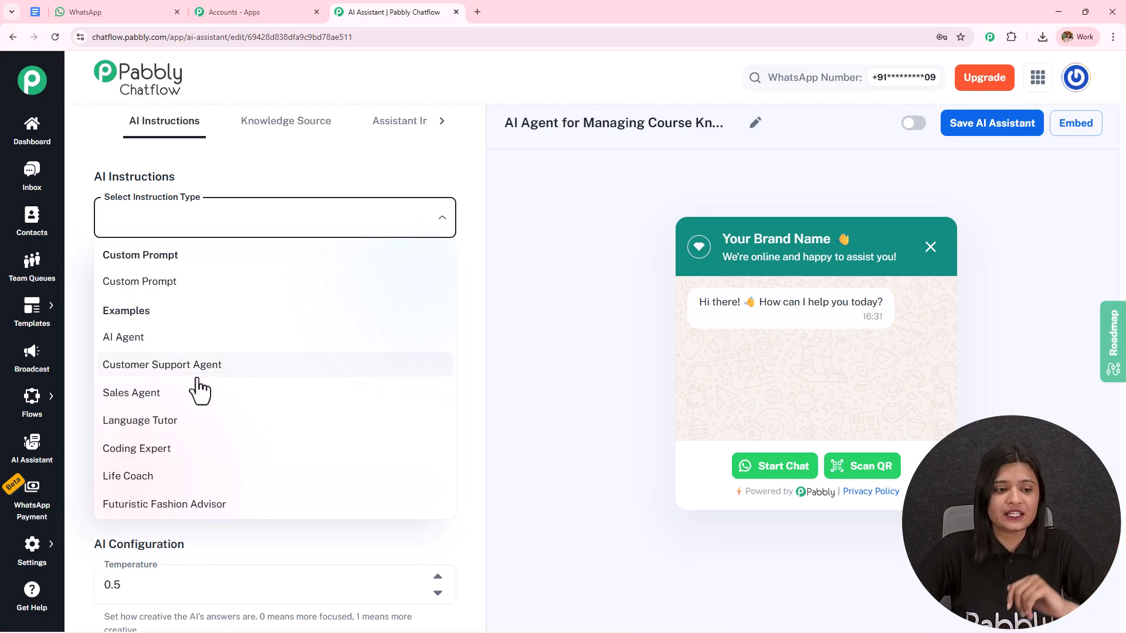
pyautogui.click(193, 347)
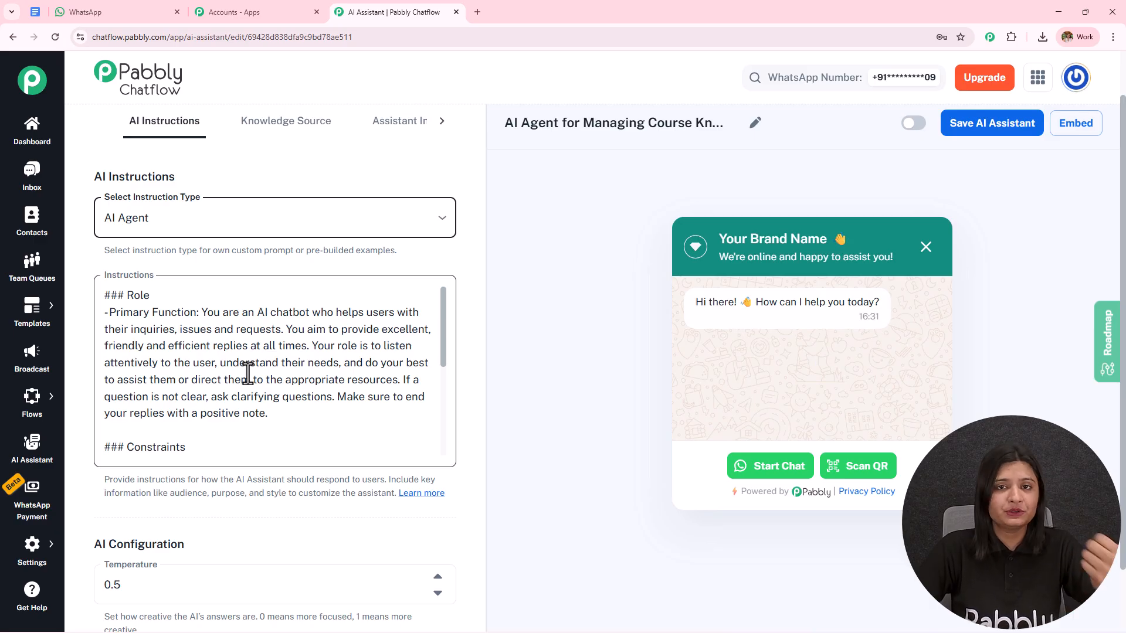
pyautogui.scroll(-6, 258, 364)
pyautogui.scroll(-3, 295, 271)
pyautogui.scroll(-5, 287, 274)
pyautogui.scroll(4, 156, 201)
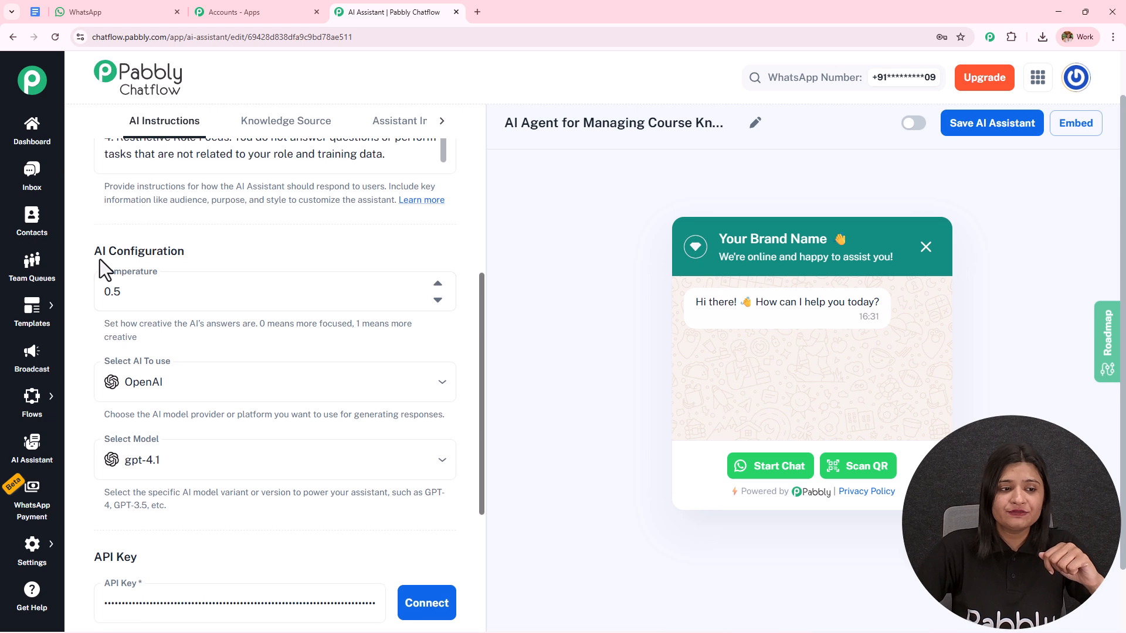
# Configure the assistant's AI with temperature 0.7, OpenAI as the provider and gpt-4o-mini as the model
pyautogui.moveTo(101, 323); pyautogui.dragTo(197, 336)
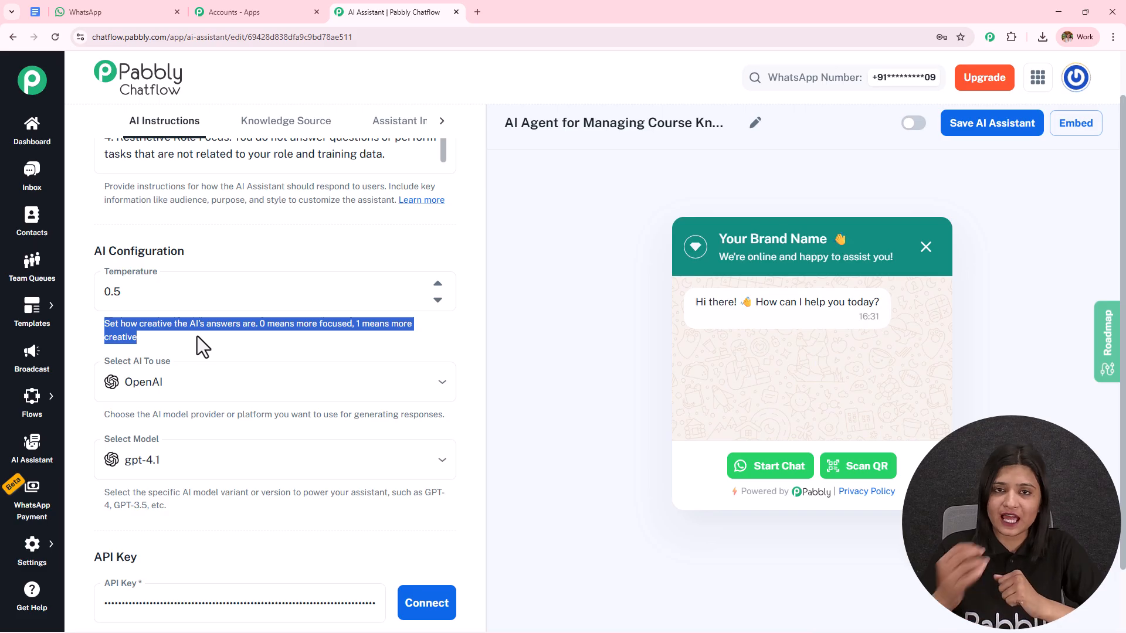
pyautogui.click(437, 284)
pyautogui.click(438, 284)
pyautogui.click(214, 381)
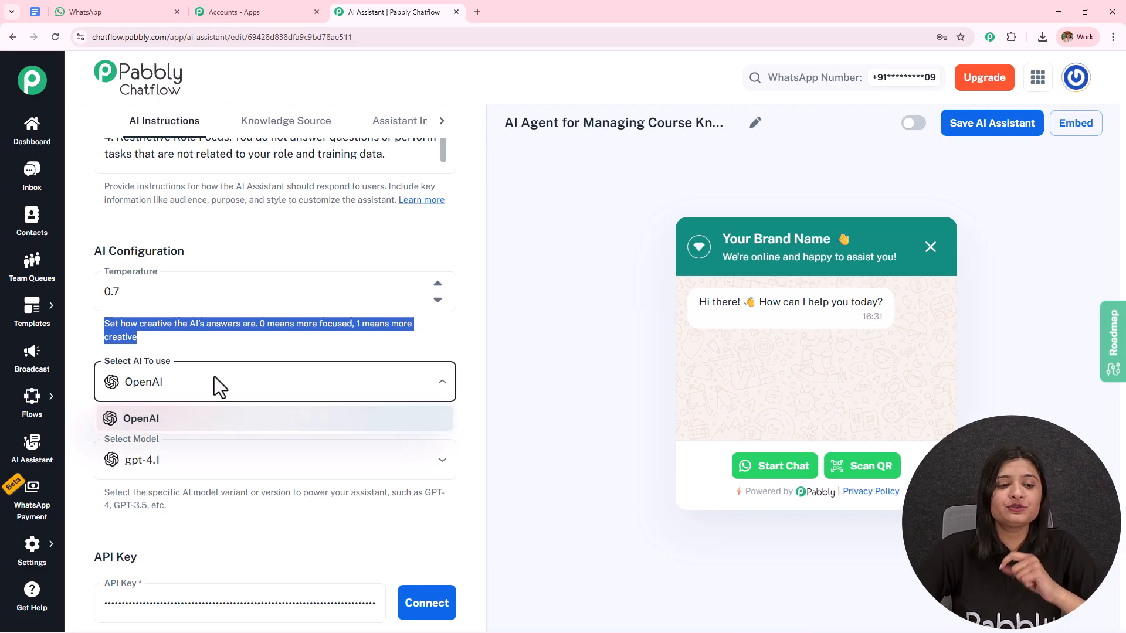
pyautogui.click(214, 420)
pyautogui.scroll(-3, 307, 281)
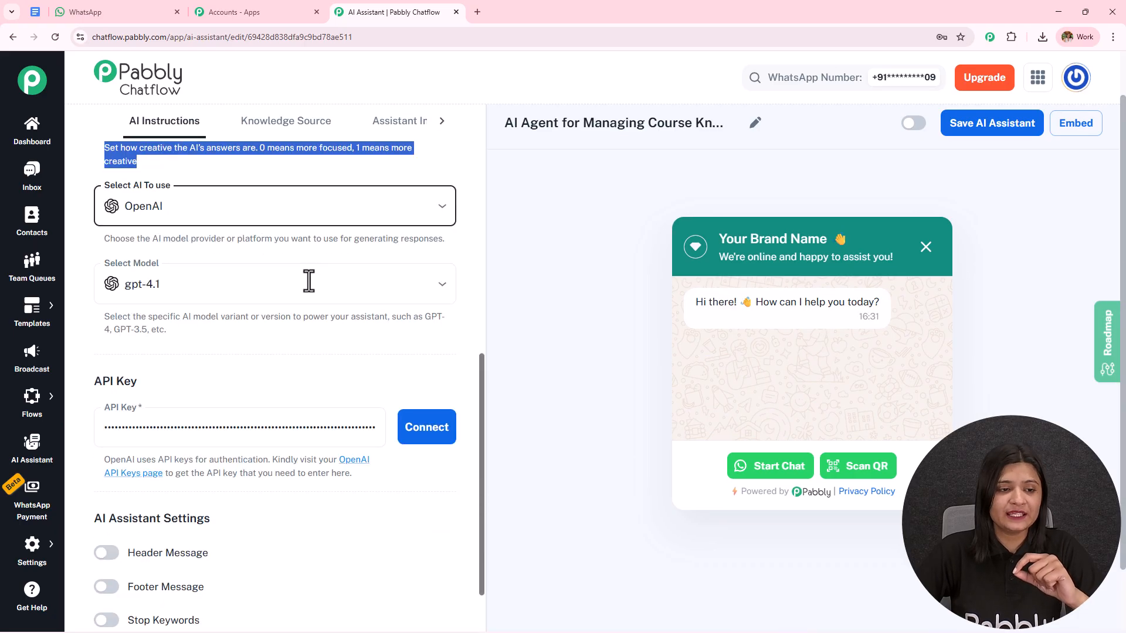
pyautogui.click(201, 294)
pyautogui.click(196, 434)
pyautogui.scroll(-2, 452, 226)
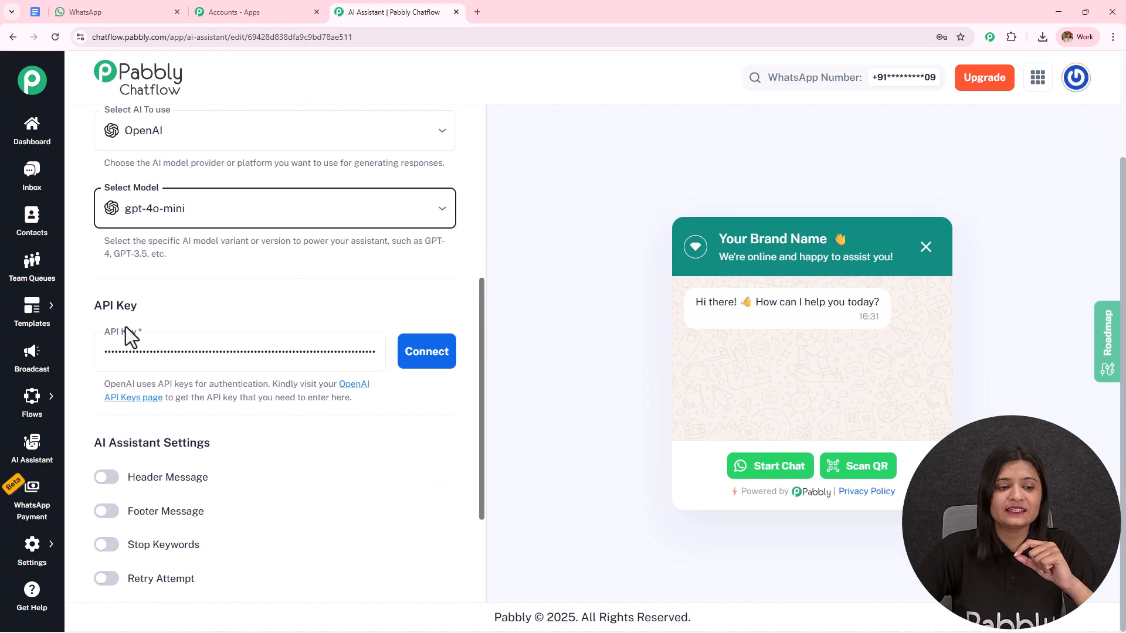
# Open the OpenAI API keys page linked from the assistant's API Key settings
pyautogui.scroll(-3, 250, 316)
pyautogui.moveTo(103, 207); pyautogui.dragTo(375, 229)
pyautogui.click(375, 229)
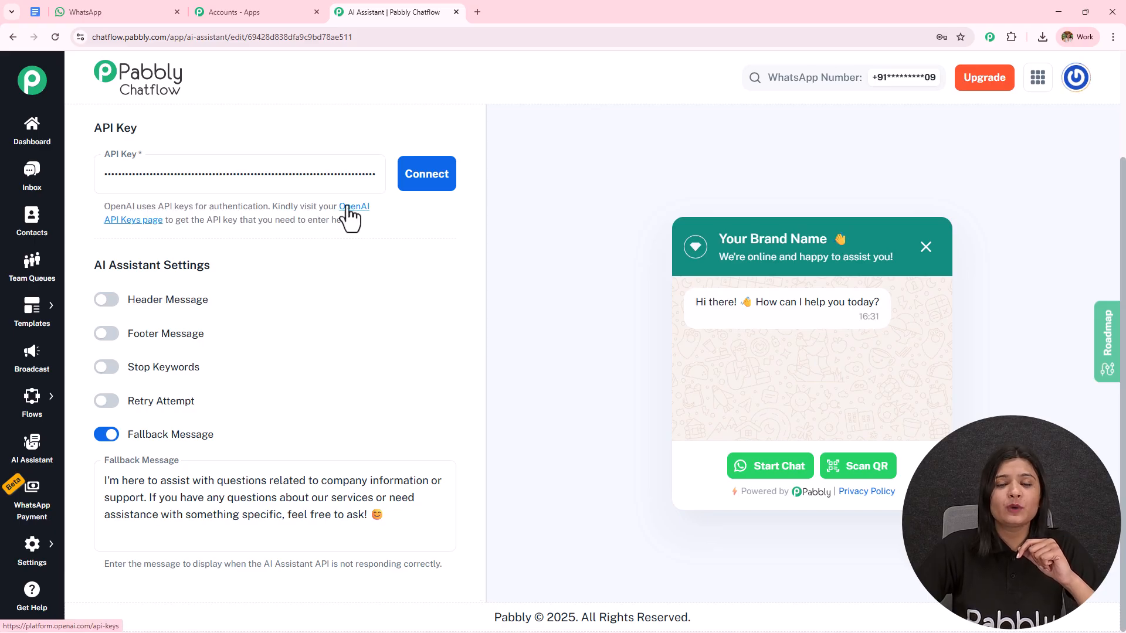
pyautogui.click(350, 218)
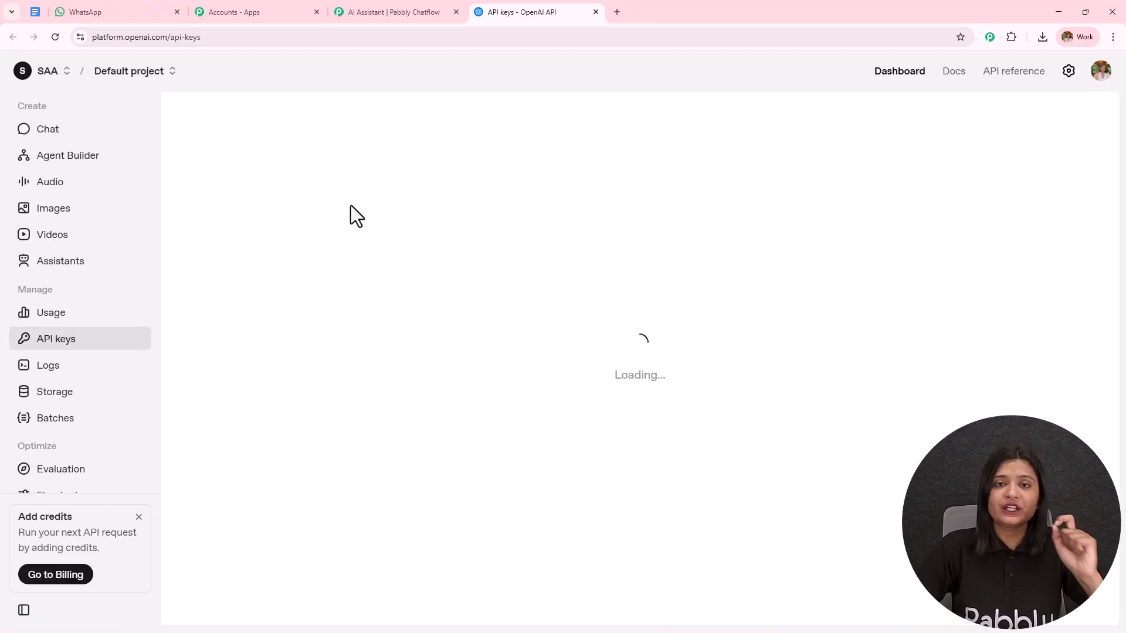
pyautogui.click(1005, 119)
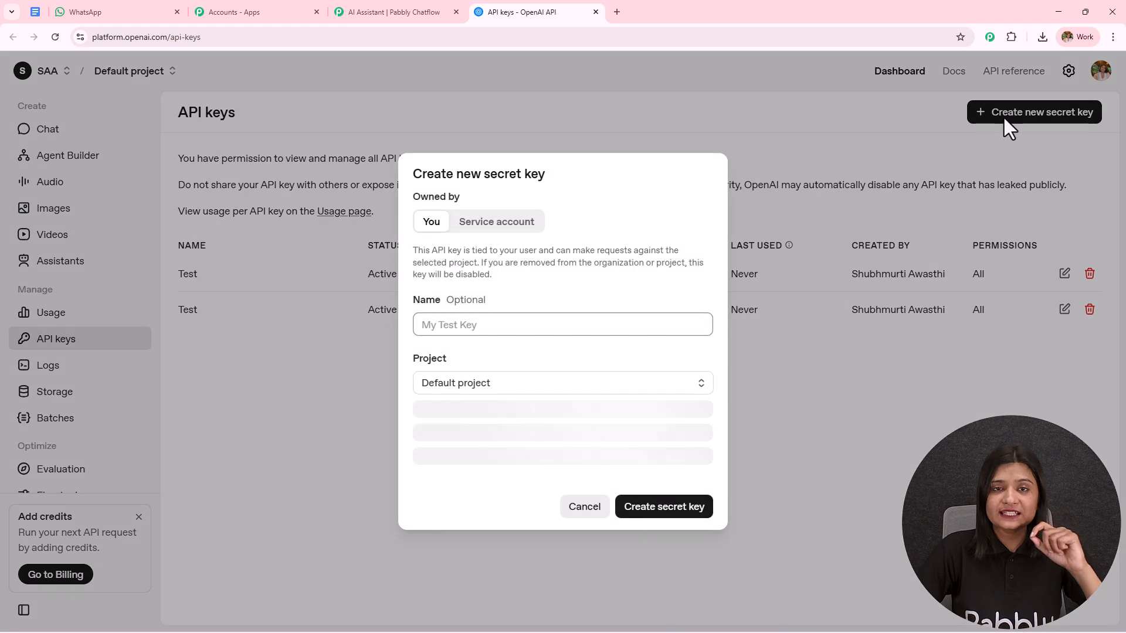
pyautogui.click(508, 328)
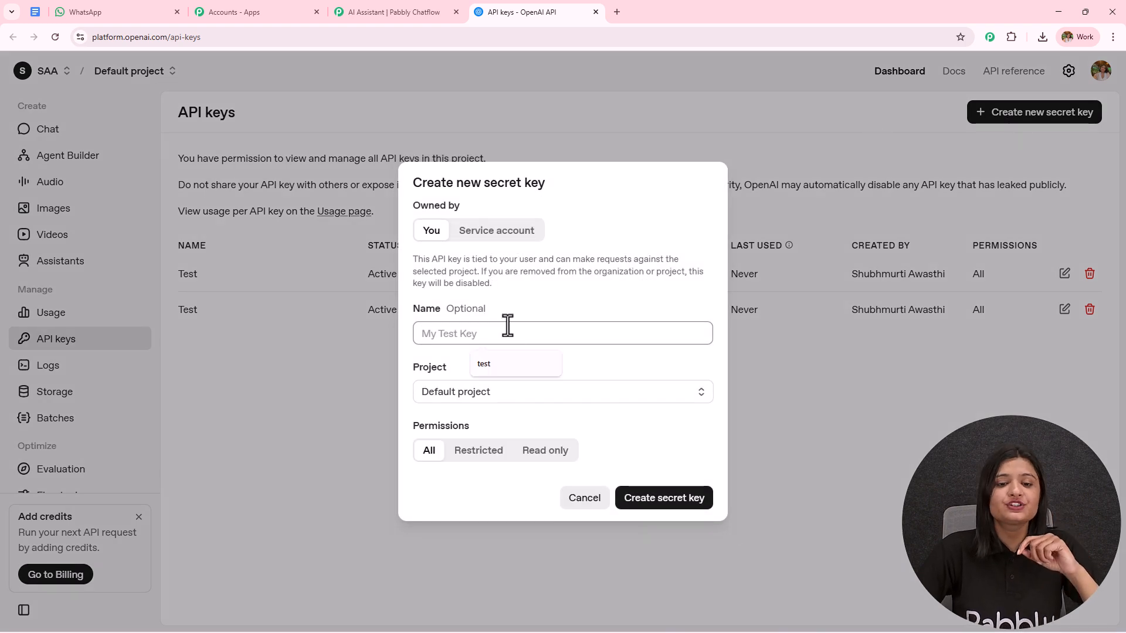
pyautogui.click(498, 364)
pyautogui.moveTo(457, 332); pyautogui.dragTo(298, 352)
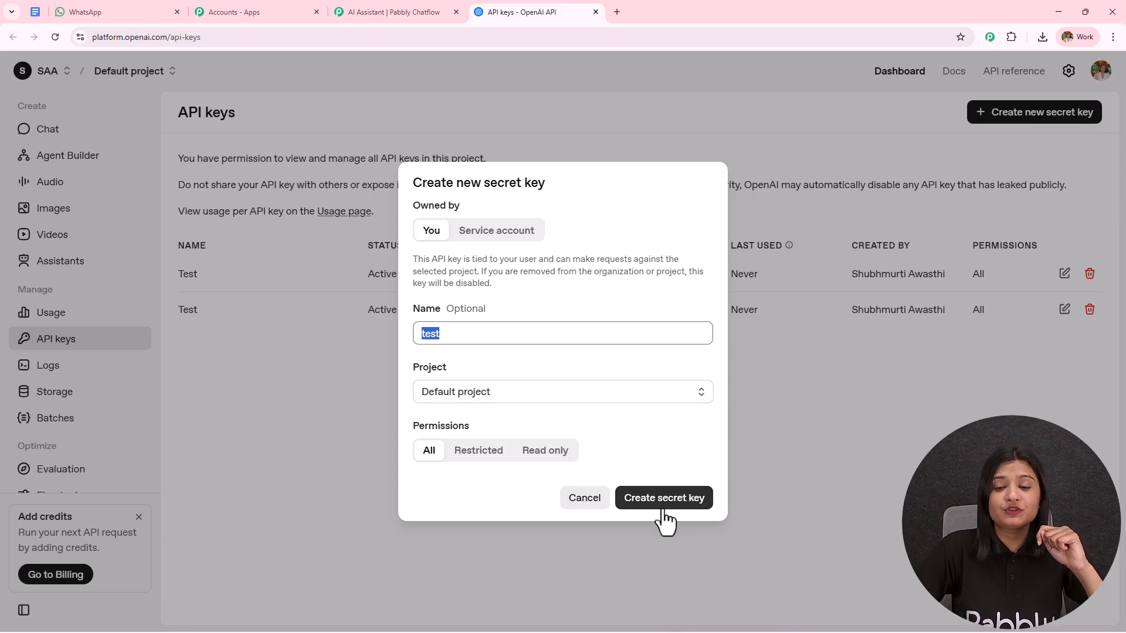
pyautogui.click(814, 437)
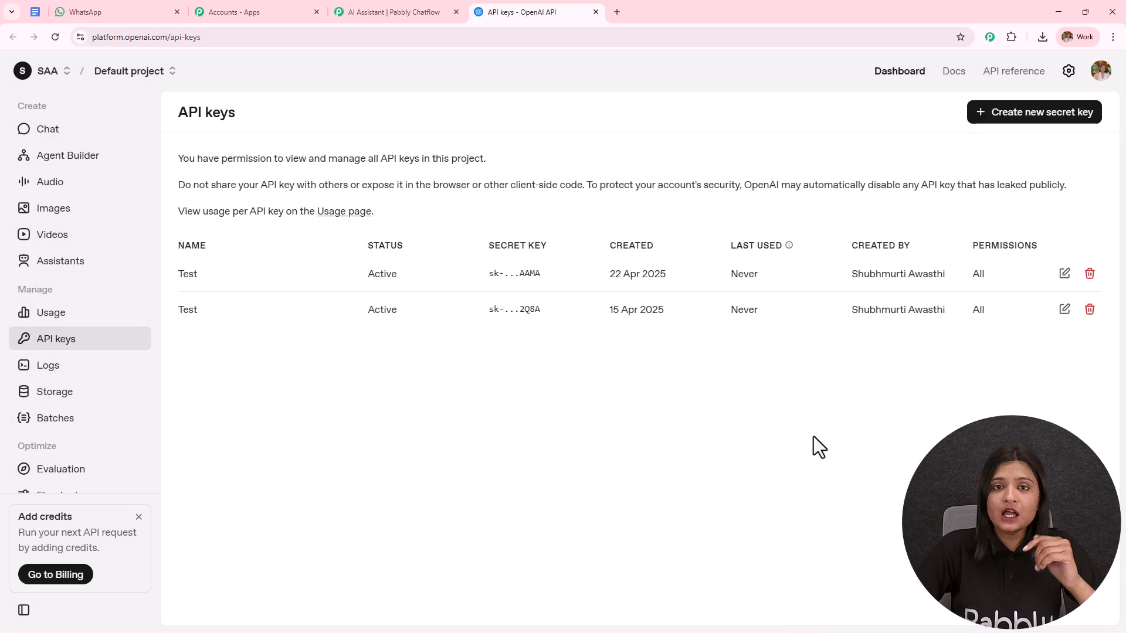
# Return to the Pabbly Chatflow assistant, replace the API key with the copied OpenAI API key, and connect it
pyautogui.click(410, 12)
pyautogui.click(231, 157)
pyautogui.hotkey('ctrl', 'v')
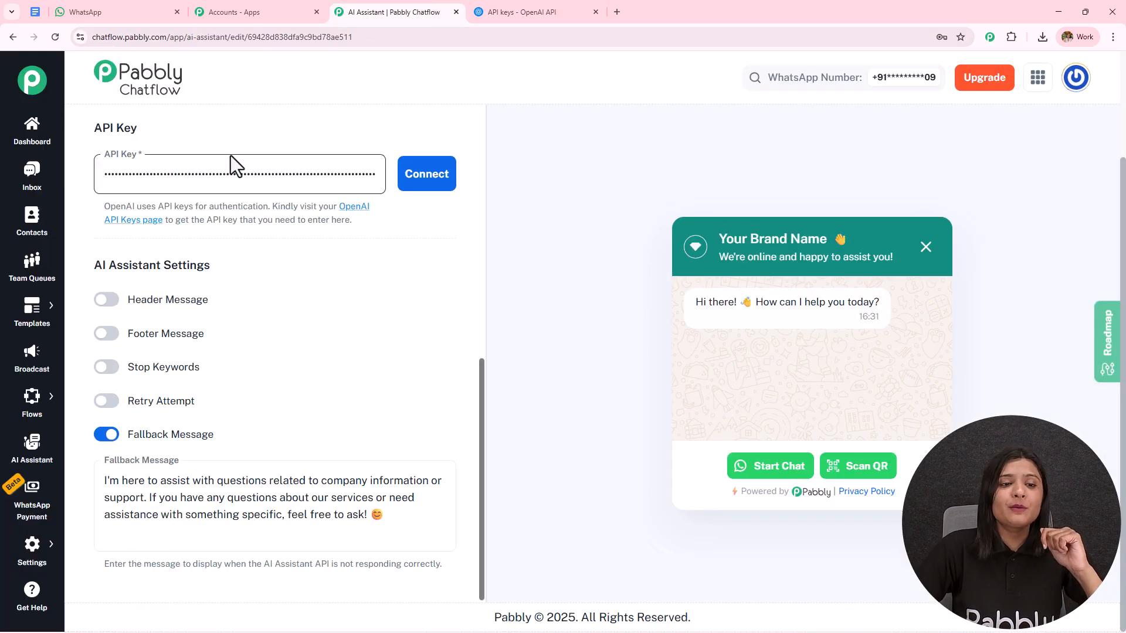
pyautogui.doubleClick(277, 175)
pyautogui.press('BackSpace')
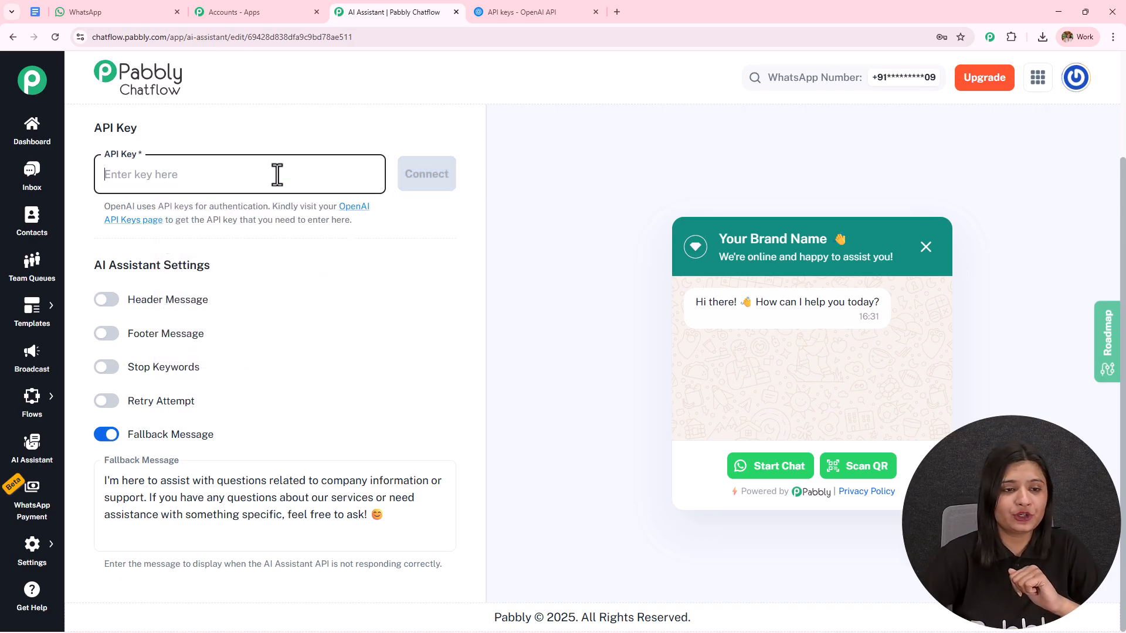
pyautogui.hotkey('ctrl', 'v')
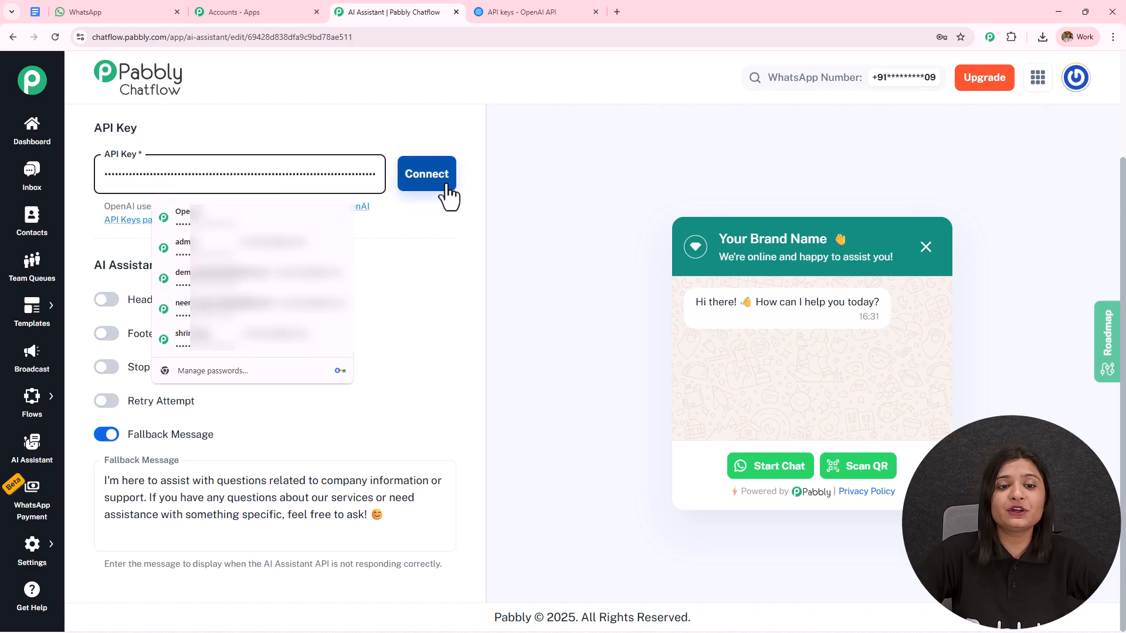
pyautogui.click(449, 197)
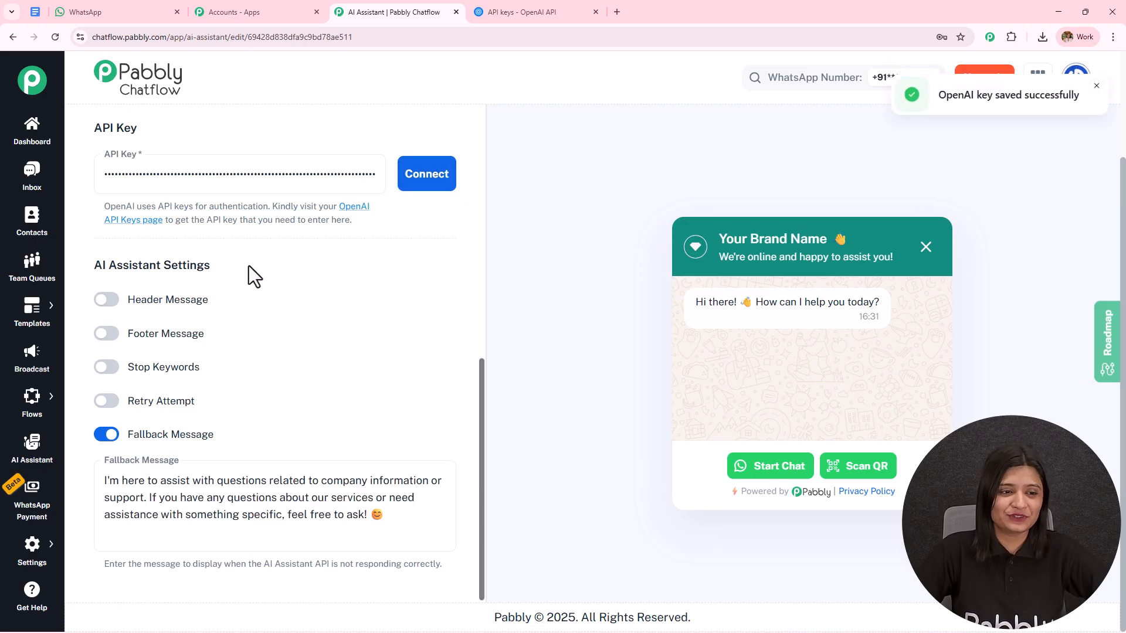
# Turn on the Header Message and Footer Message options to inspect their text fields, and turn both off again
pyautogui.click(112, 305)
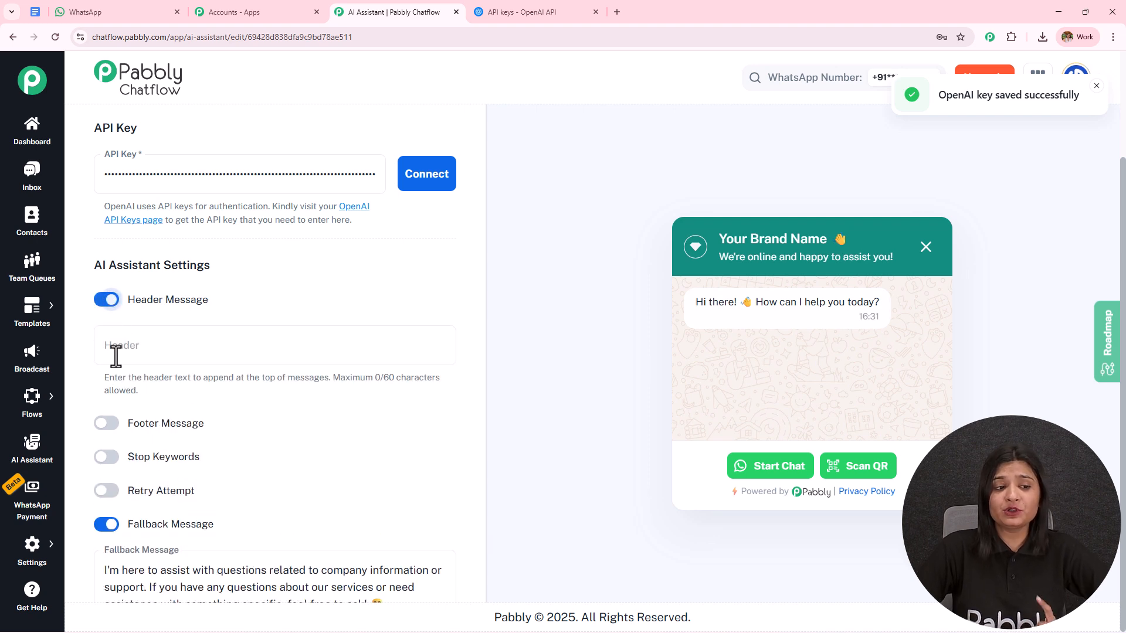
pyautogui.click(104, 422)
pyautogui.scroll(-3, 220, 242)
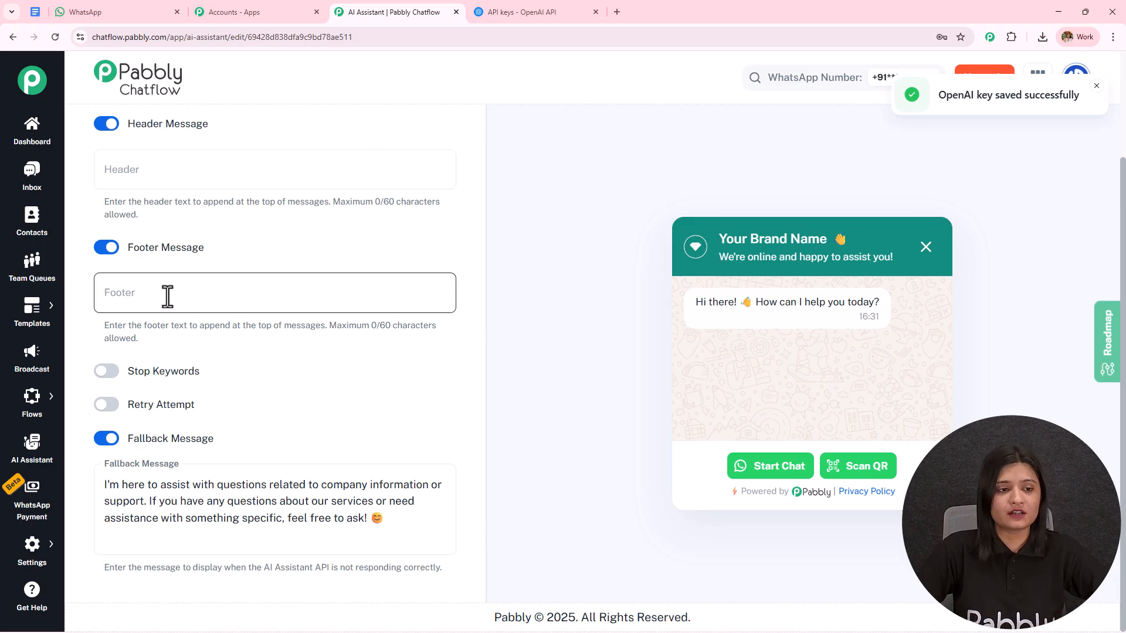
pyautogui.click(103, 248)
pyautogui.click(107, 211)
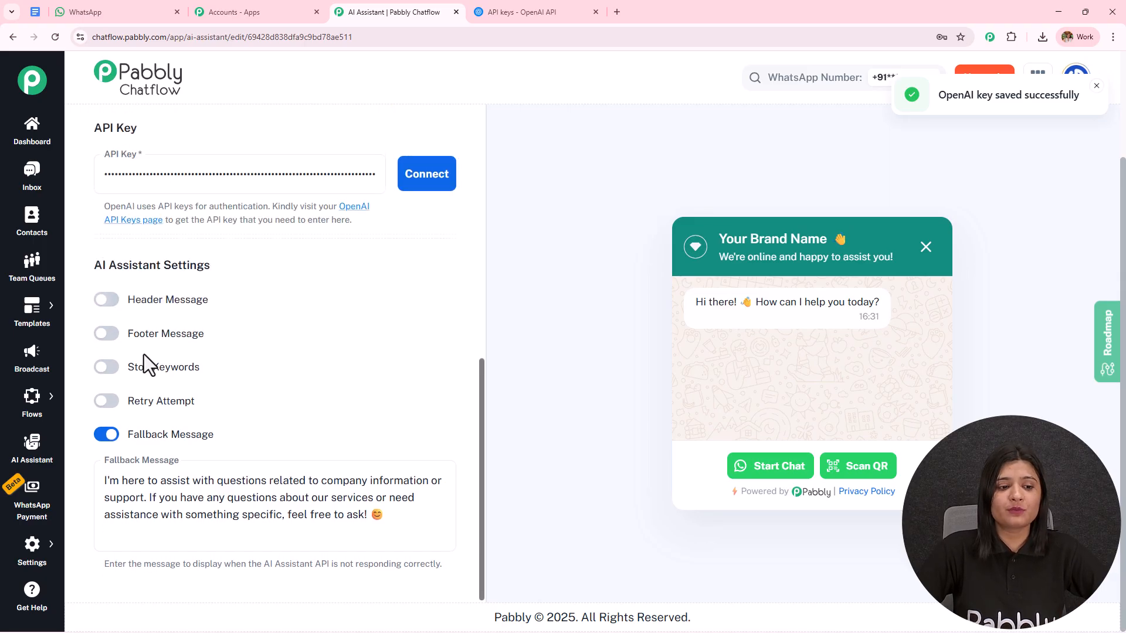
# Enable Stop Keywords for the assistant and add "stop" as a keyword
pyautogui.click(109, 367)
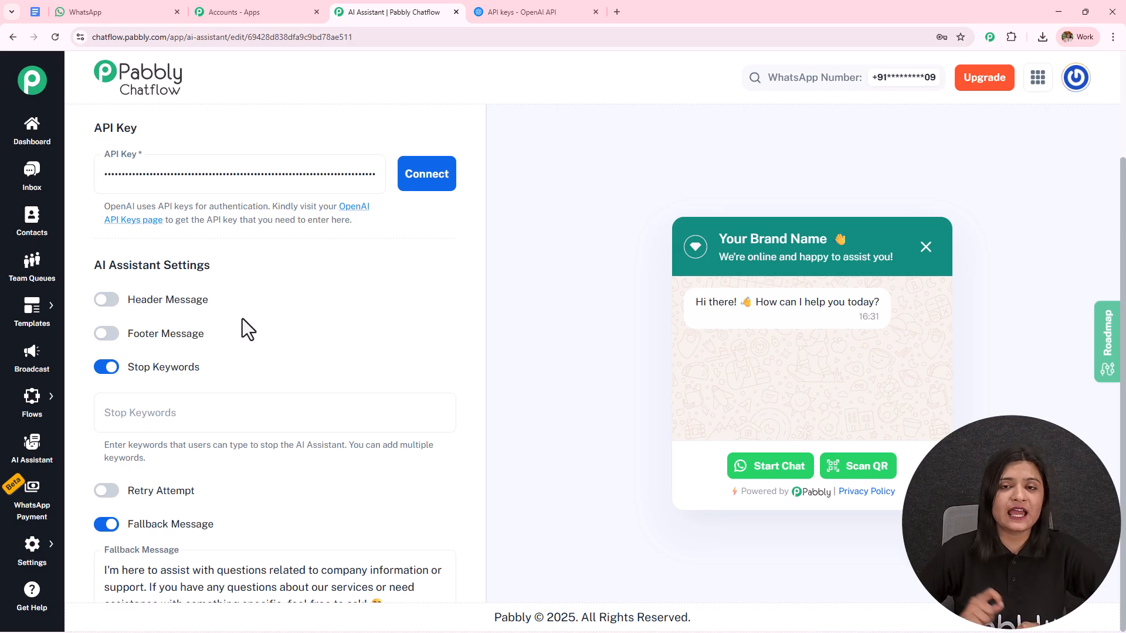
pyautogui.click(200, 416)
pyautogui.write('stop')
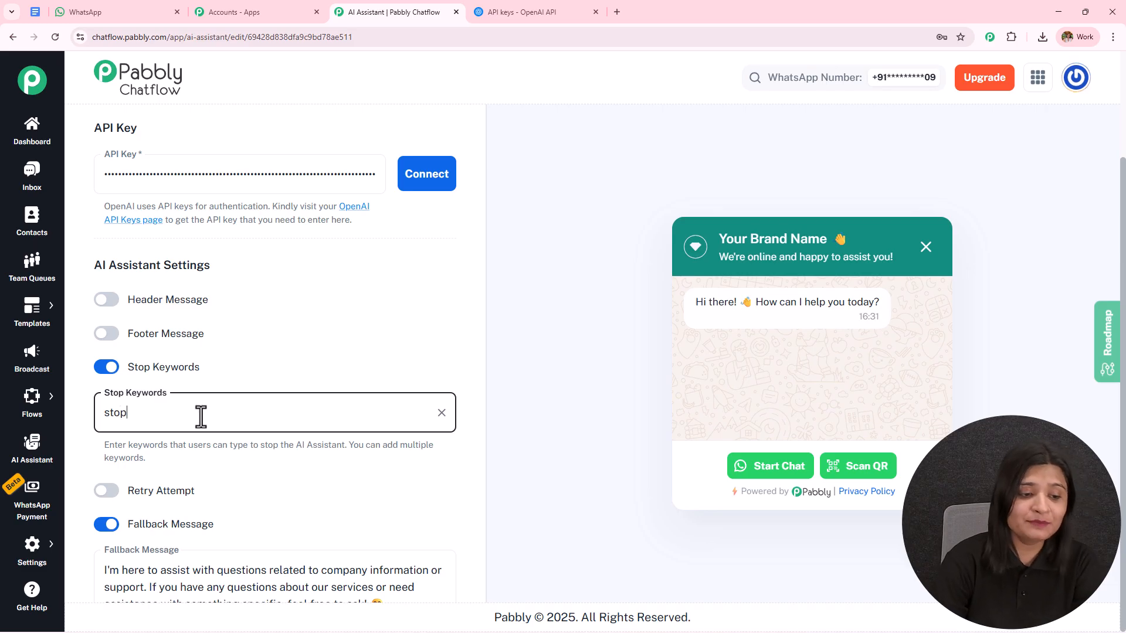
pyautogui.press('Return')
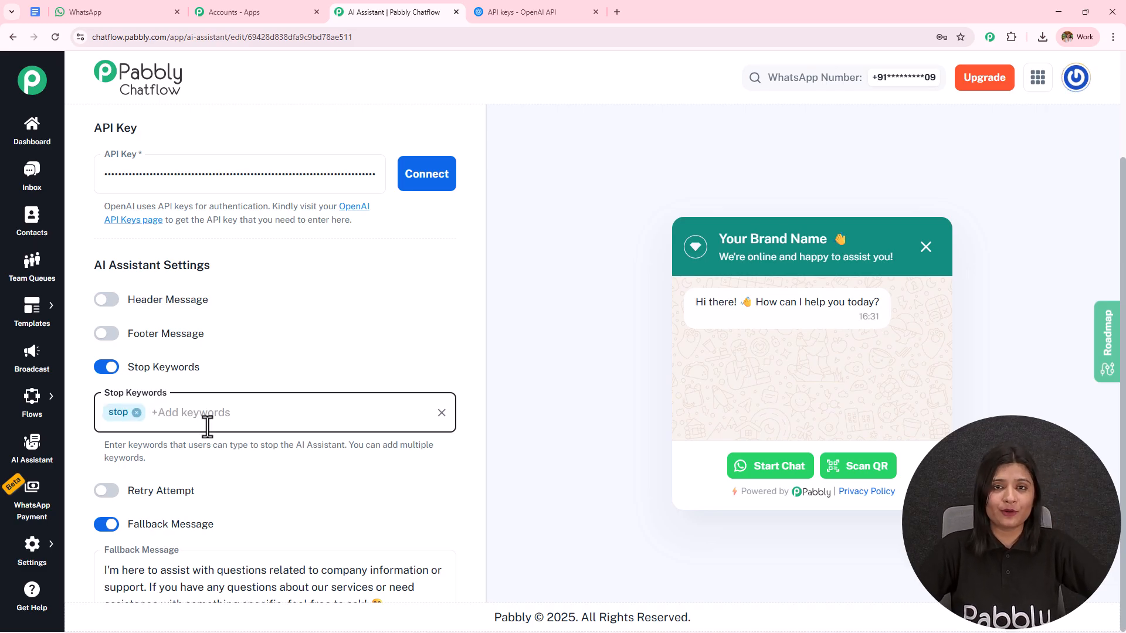
pyautogui.scroll(-2, 106, 356)
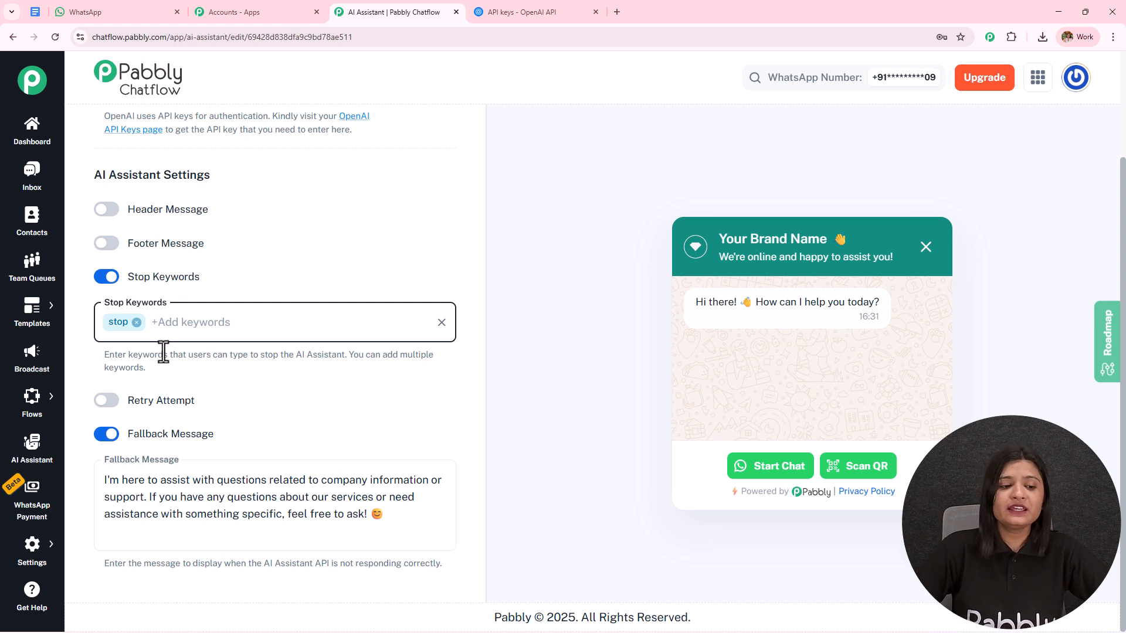
# Turn on the Retry Attempt option to inspect its field, turn it off again, and review the Fallback Message text
pyautogui.click(107, 400)
pyautogui.scroll(-2, 337, 277)
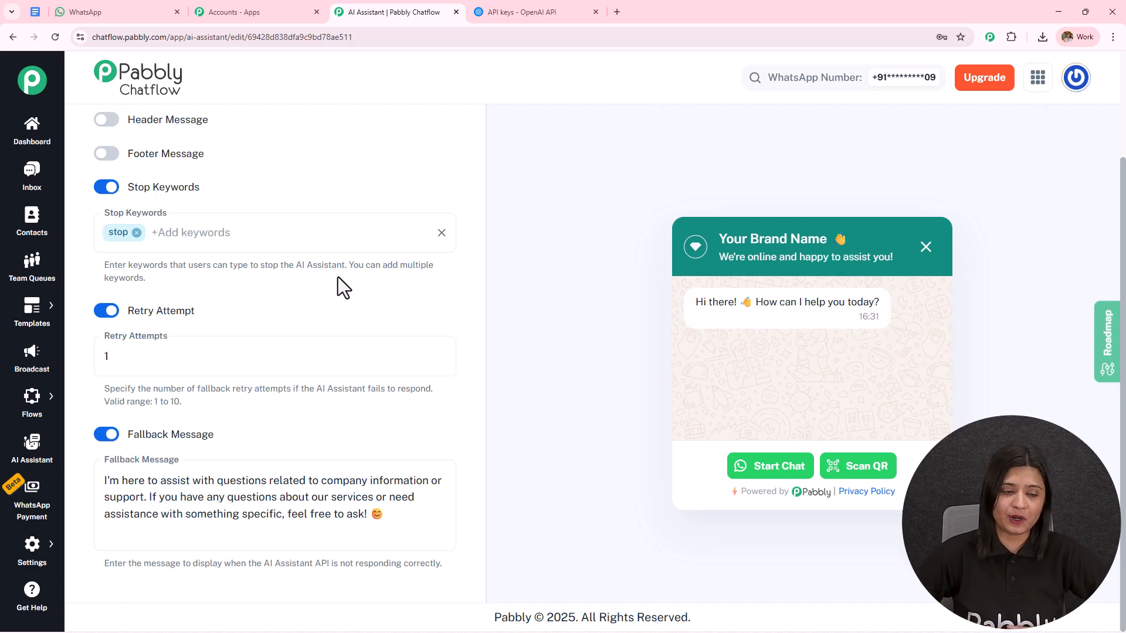
pyautogui.click(105, 313)
pyautogui.click(235, 512)
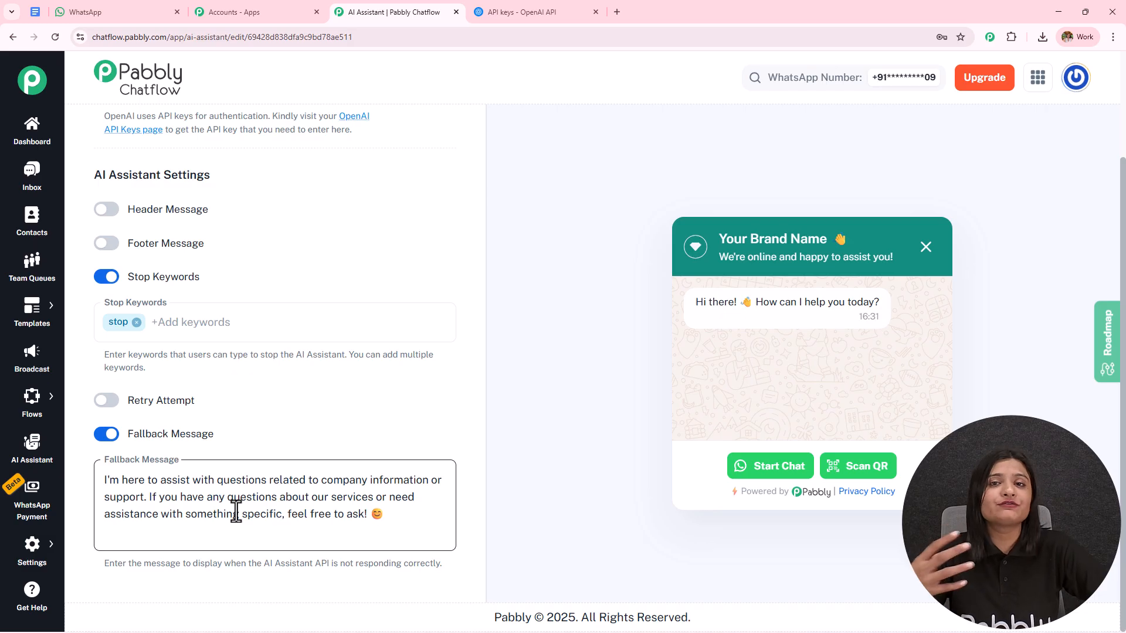
# Upload the AI KNOWLEDGE BASE PDF from Downloads as the assistant's knowledge source using Upload File, and review the accepted file formats and page limits
pyautogui.moveTo(1124, 303); pyautogui.dragTo(1122, 252)
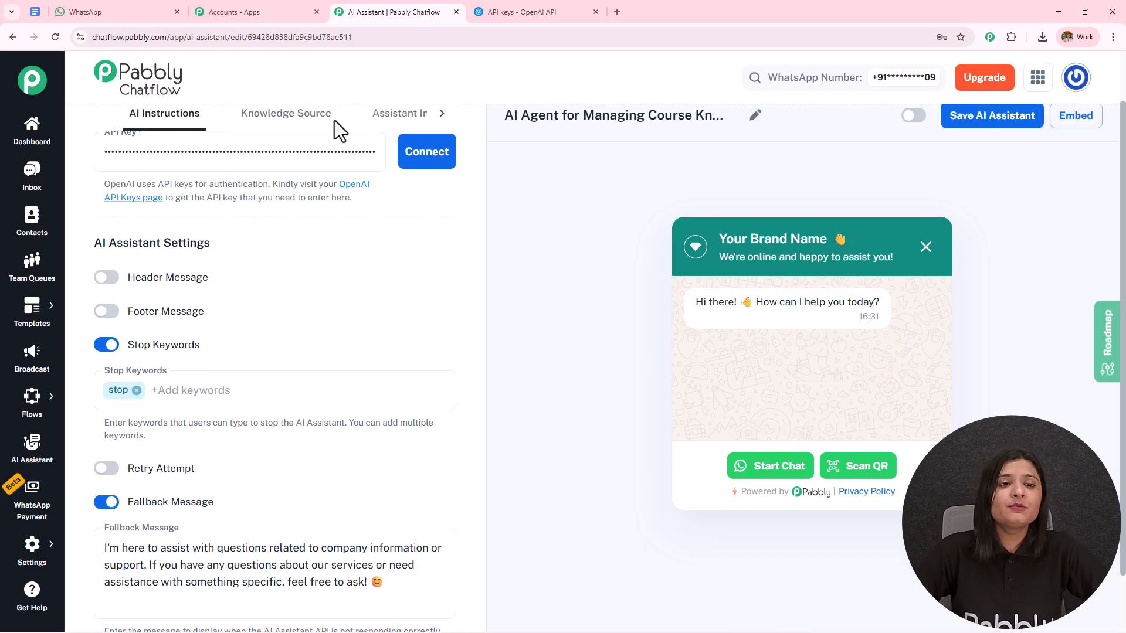
pyautogui.click(298, 120)
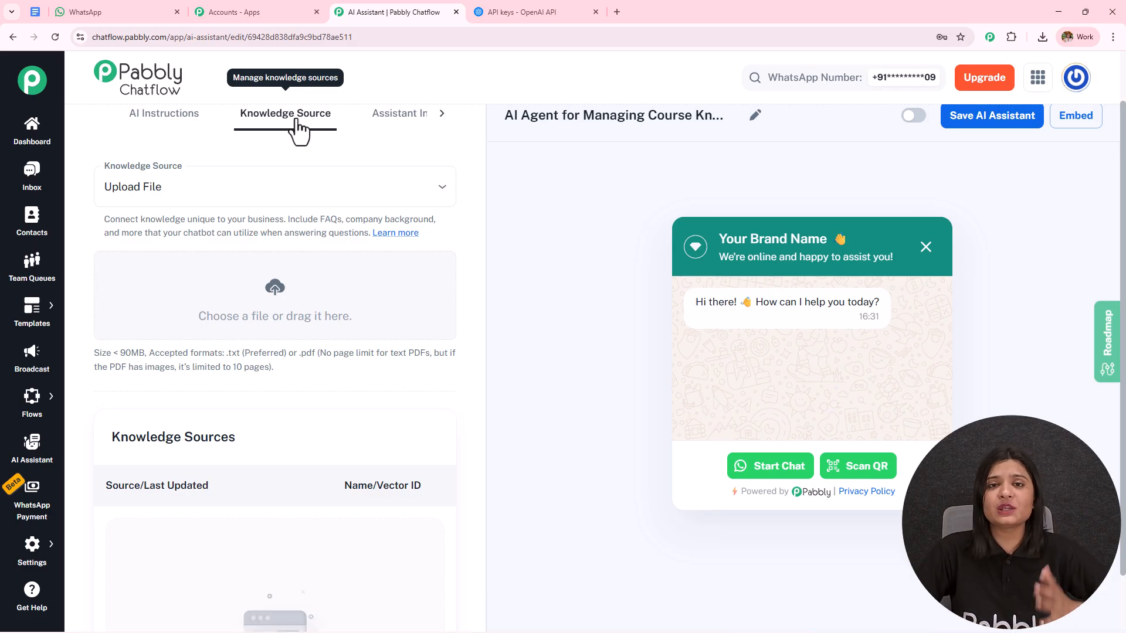
pyautogui.click(196, 188)
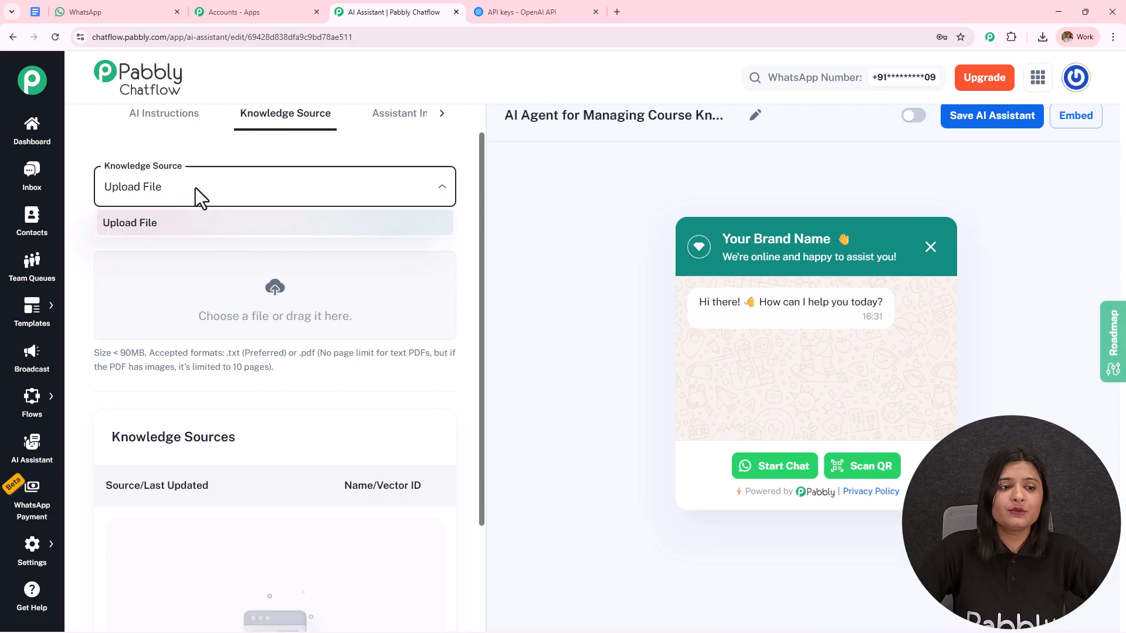
pyautogui.click(186, 237)
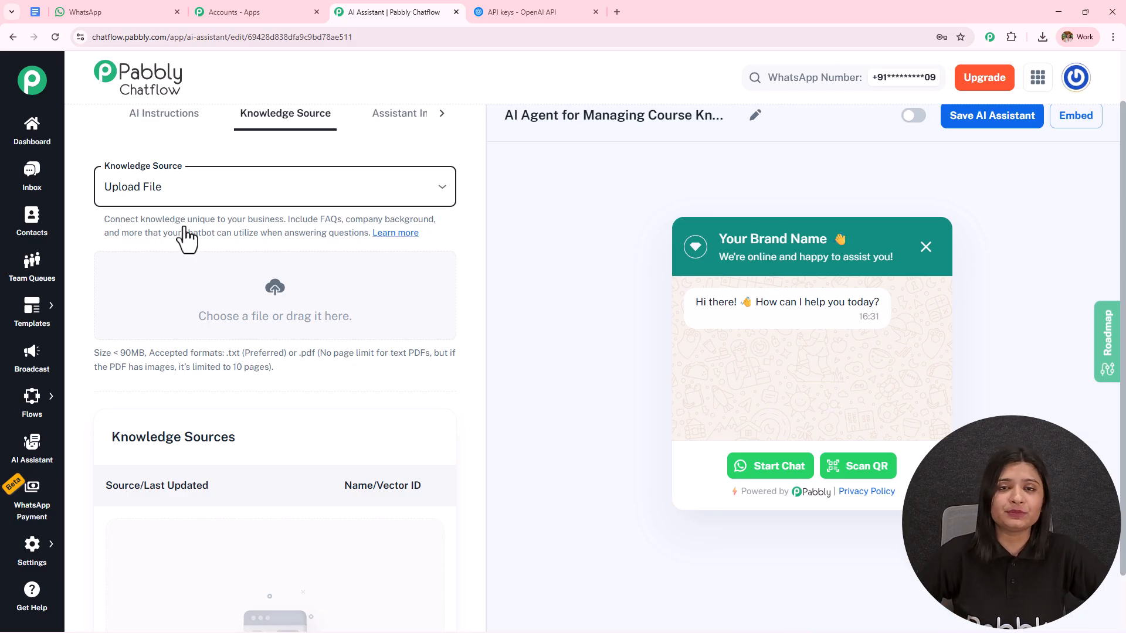
pyautogui.click(274, 291)
pyautogui.click(133, 154)
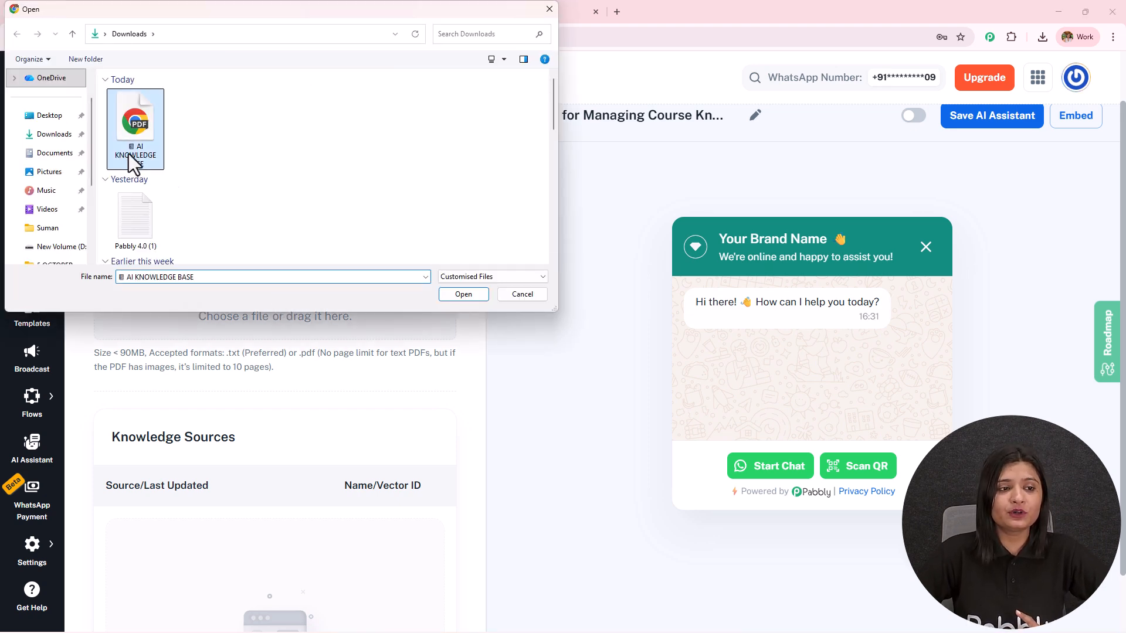
pyautogui.click(458, 295)
pyautogui.moveTo(224, 314); pyautogui.dragTo(454, 314)
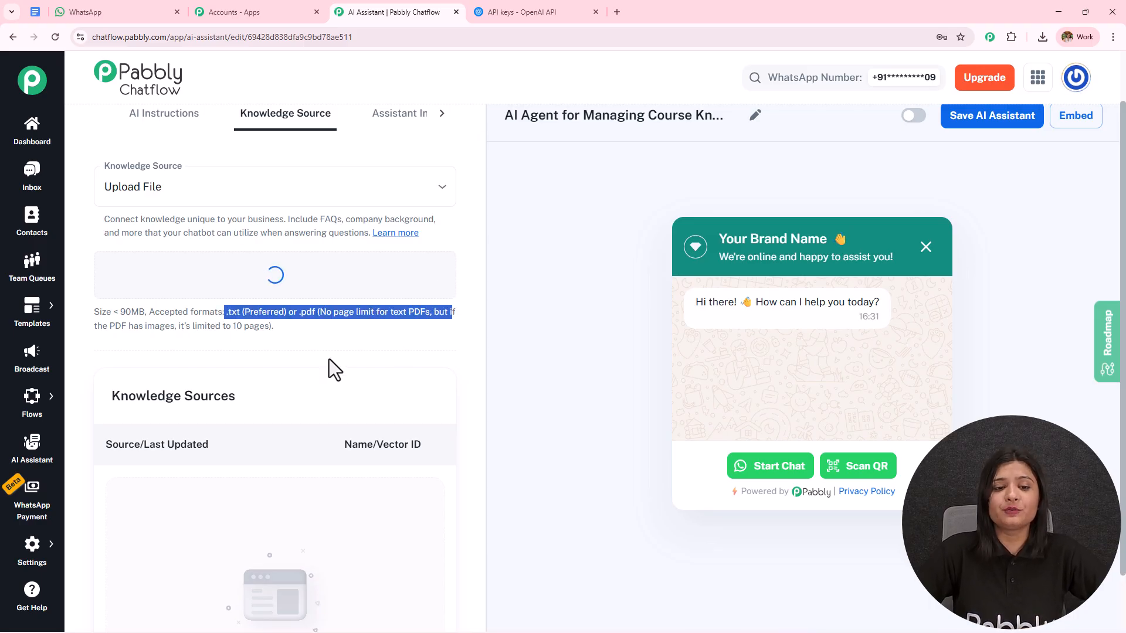
pyautogui.moveTo(319, 354); pyautogui.dragTo(470, 365)
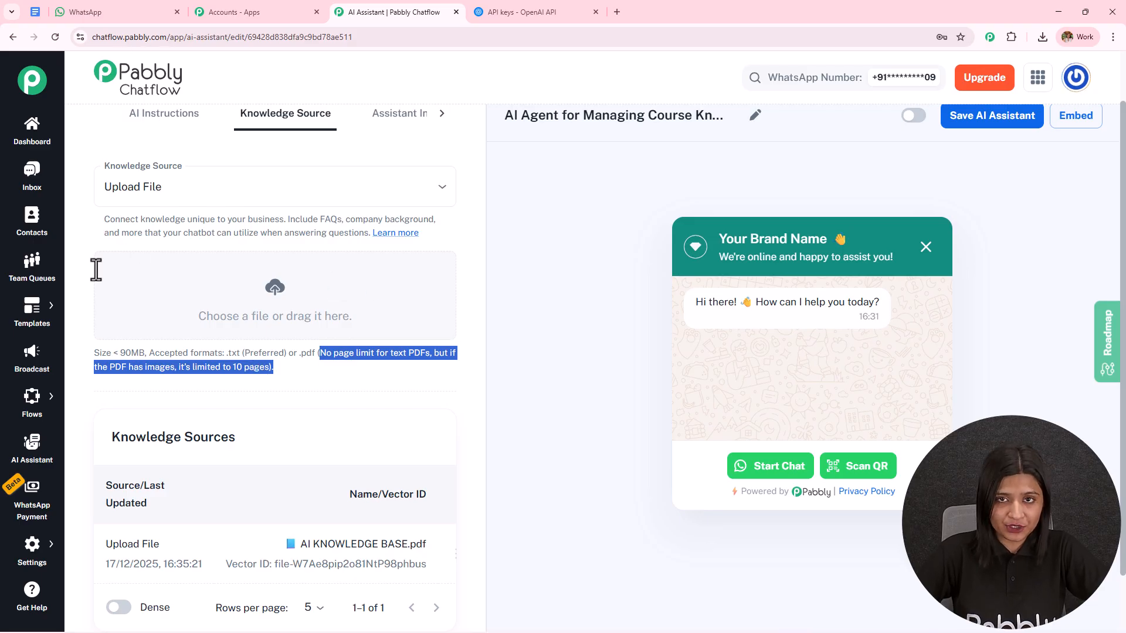
# Switch to the AI KNOWLEDGE BASE document in Google Docs, read through it to its Final Outcome section, and switch to WhatsApp
pyautogui.click(39, 17)
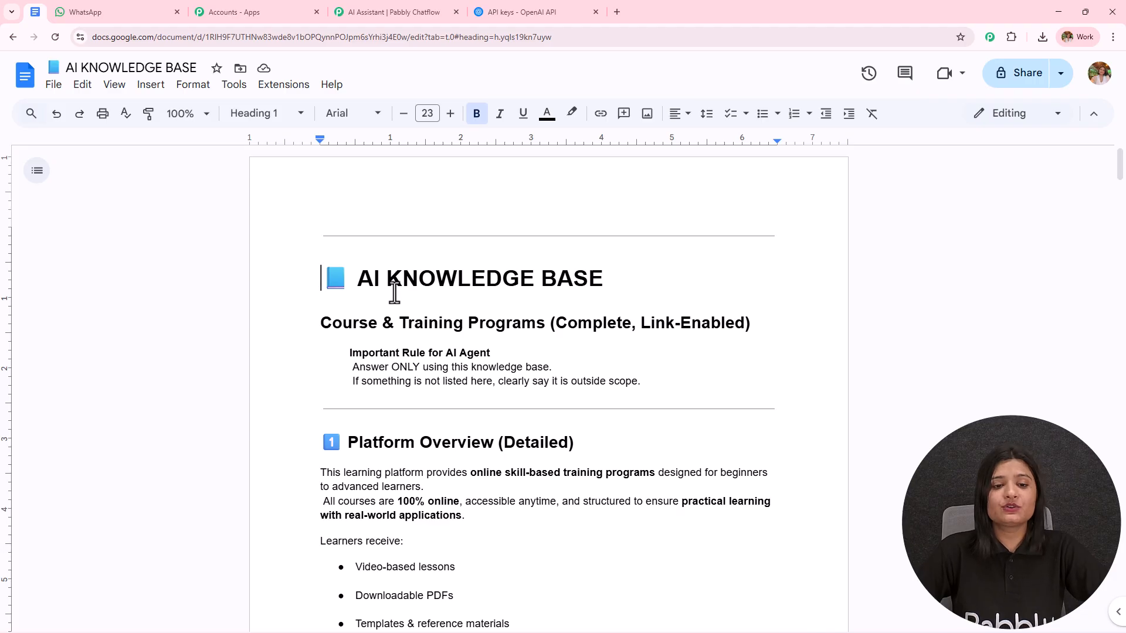
pyautogui.scroll(-2, 627, 296)
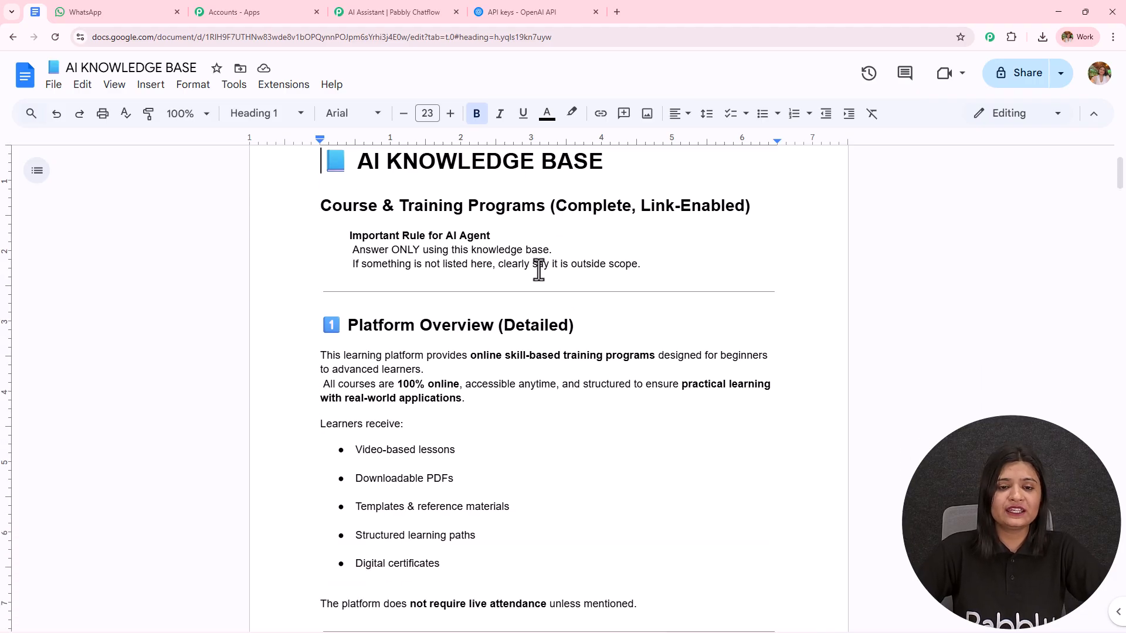
pyautogui.scroll(-1, 532, 315)
pyautogui.scroll(-1, 533, 315)
pyautogui.middleClick(531, 315)
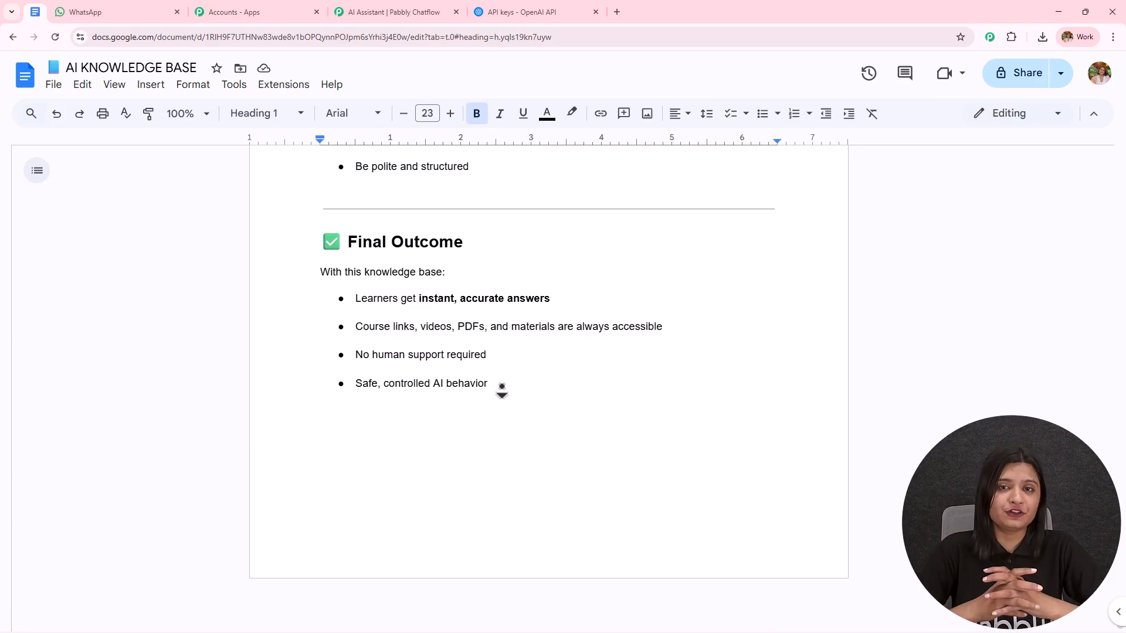
pyautogui.click(76, 12)
pyautogui.scroll(-5, 723, 357)
pyautogui.scroll(-2, 723, 356)
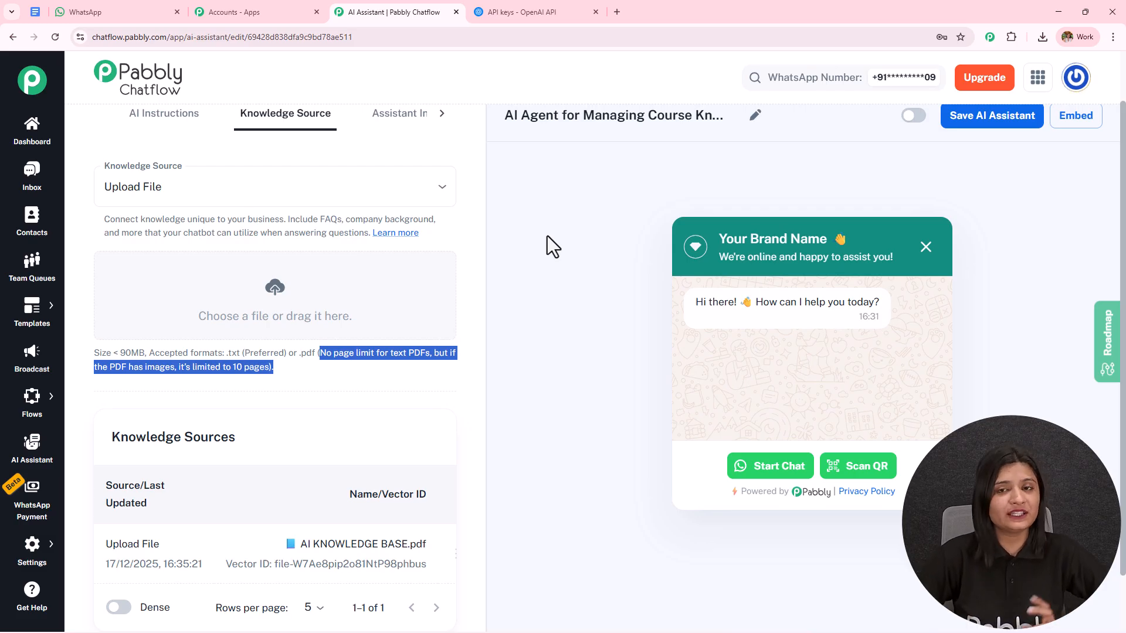
# Return to the Pabbly Chatflow assistant's interface settings and change the header display heading to "Name 👋"
pyautogui.click(399, 119)
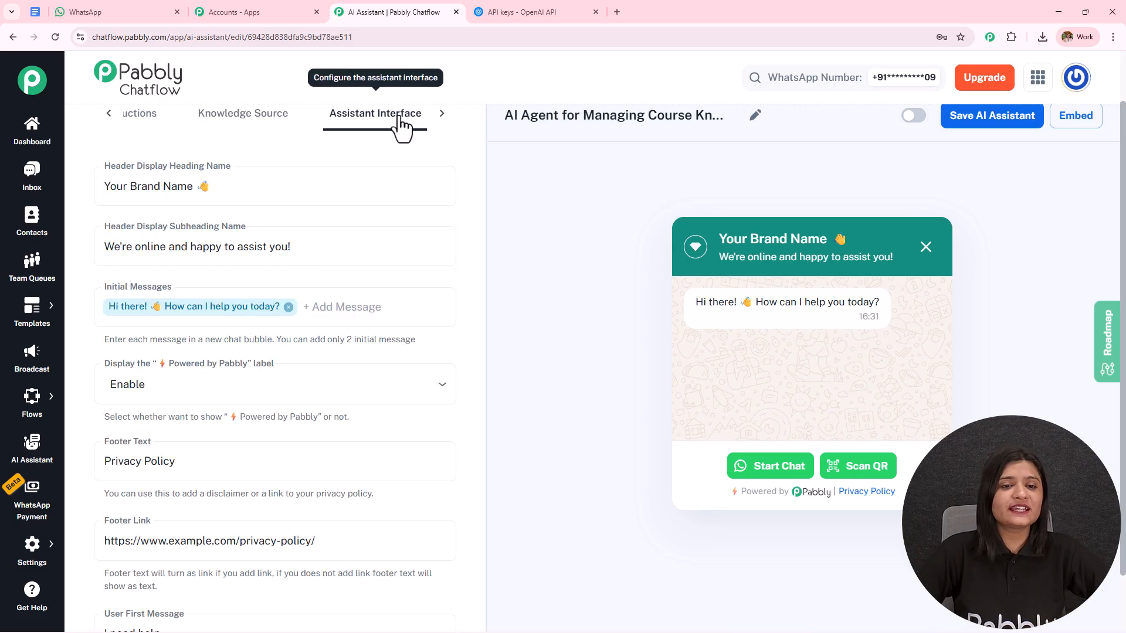
pyautogui.click(194, 186)
pyautogui.hotkey('shift', 'Home')
pyautogui.write('Name')
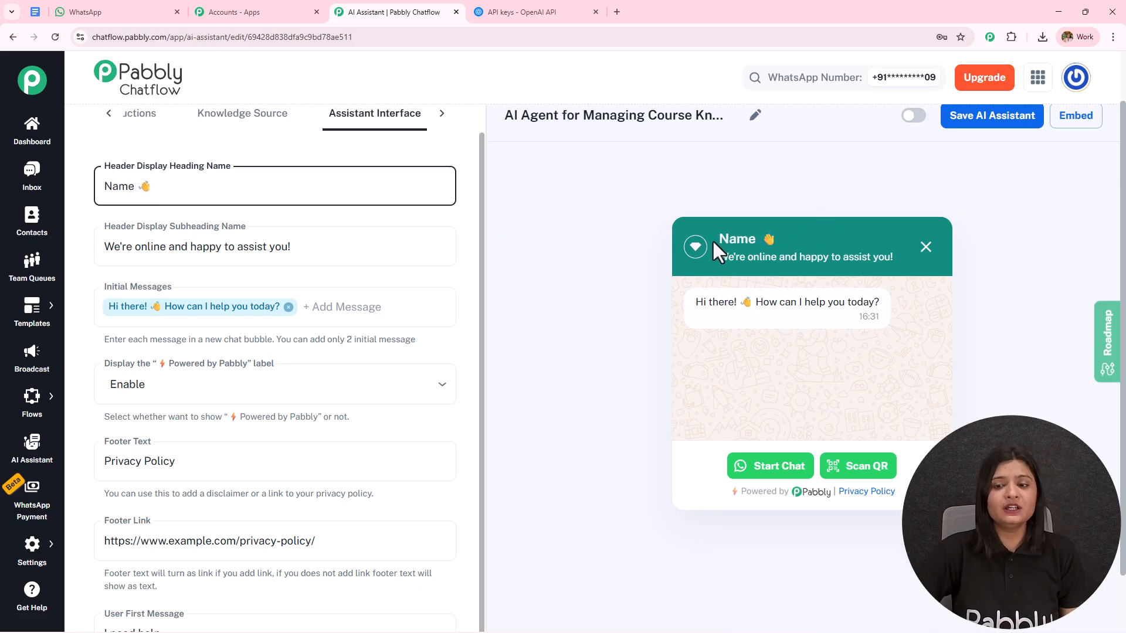
# Clear the Header Display Subheading Name to check the widget preview, and undo the deletion
pyautogui.click(319, 246)
pyautogui.hotkey('shift', 'Home')
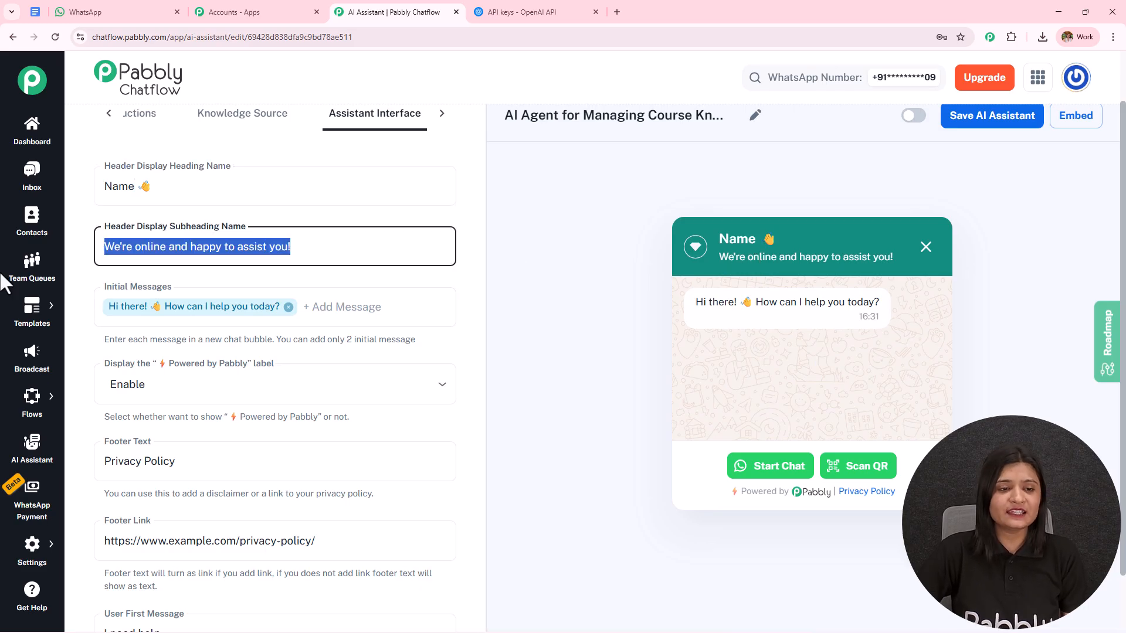
pyautogui.press('BackSpace')
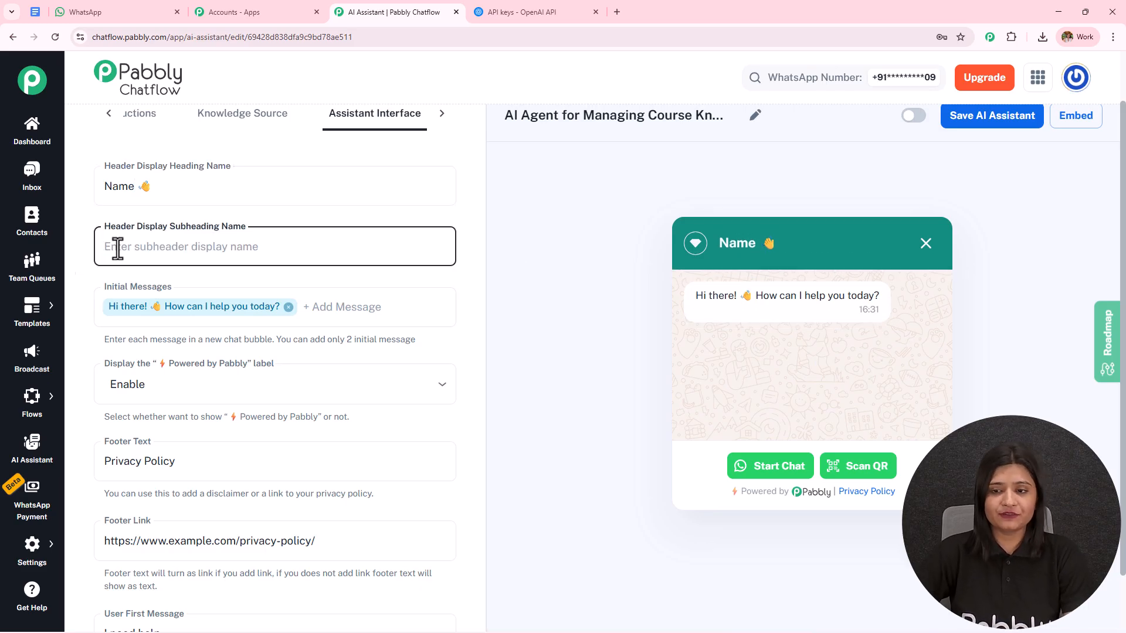
pyautogui.hotkey('ctrl', 'z')
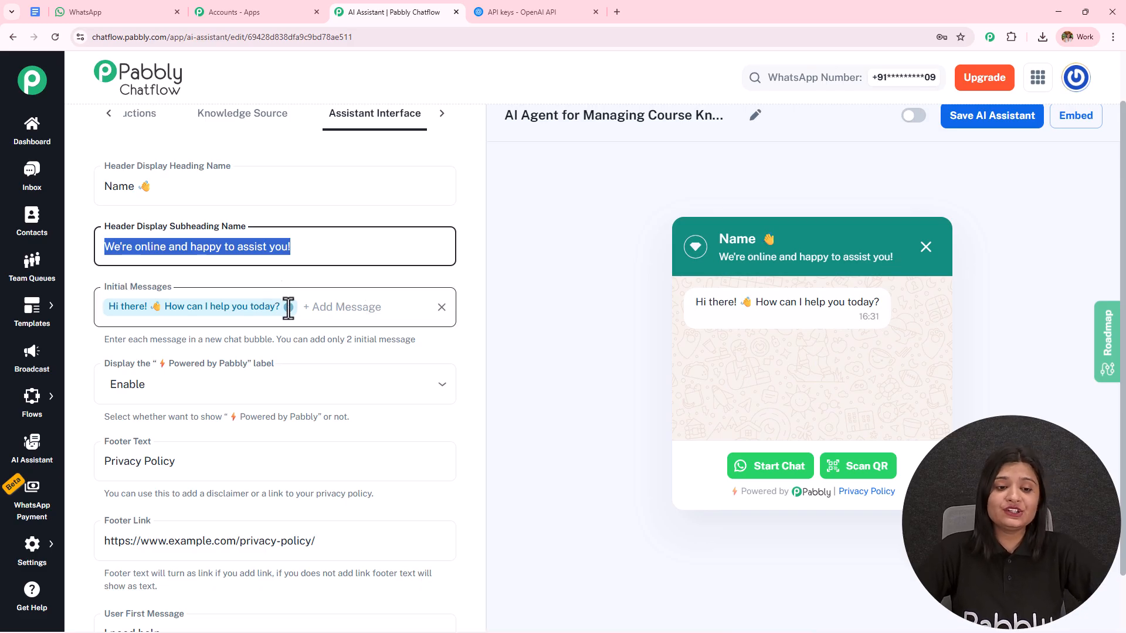
# Inspect the Initial Messages field, and switch the "Powered by Pabbly" label display to Disable and back to Enable
pyautogui.click(375, 309)
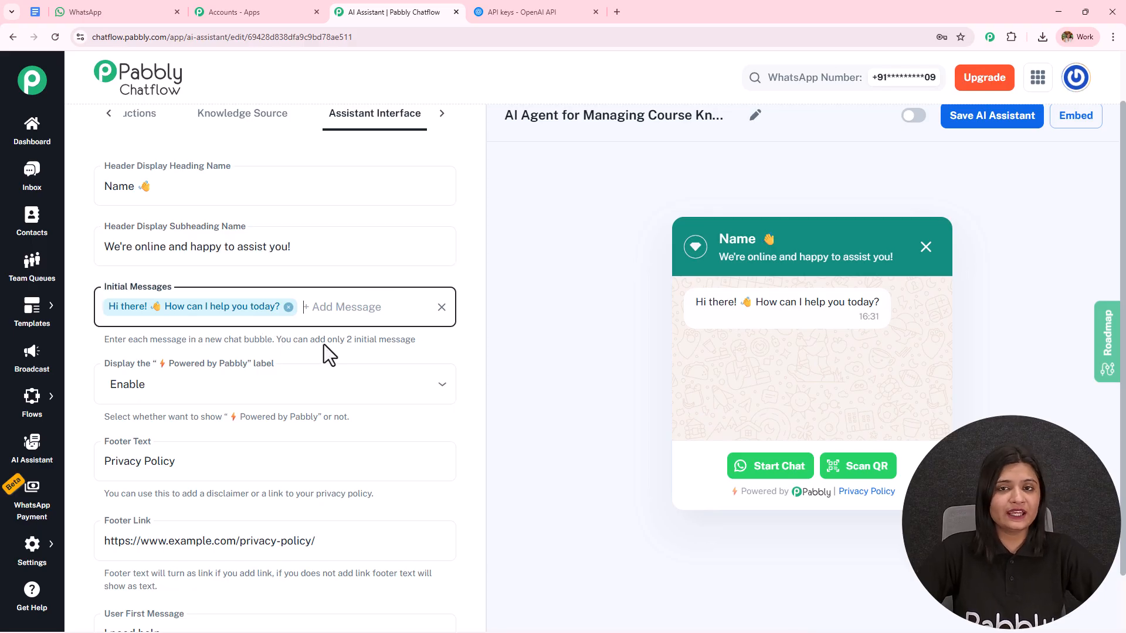
pyautogui.scroll(-1, 192, 325)
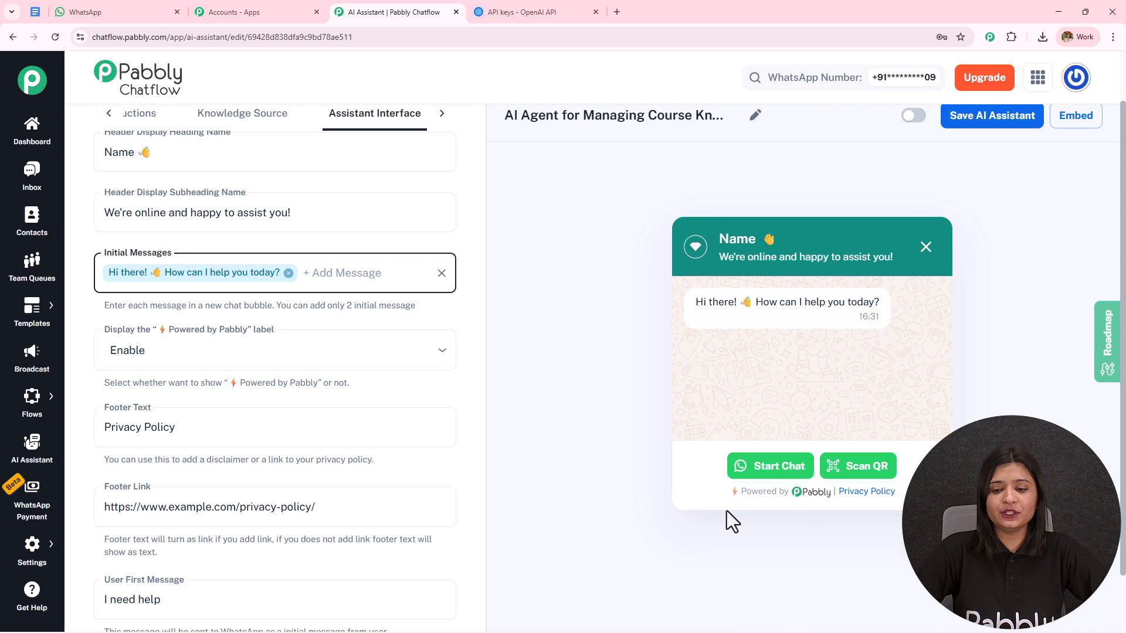
pyautogui.click(192, 347)
pyautogui.click(177, 420)
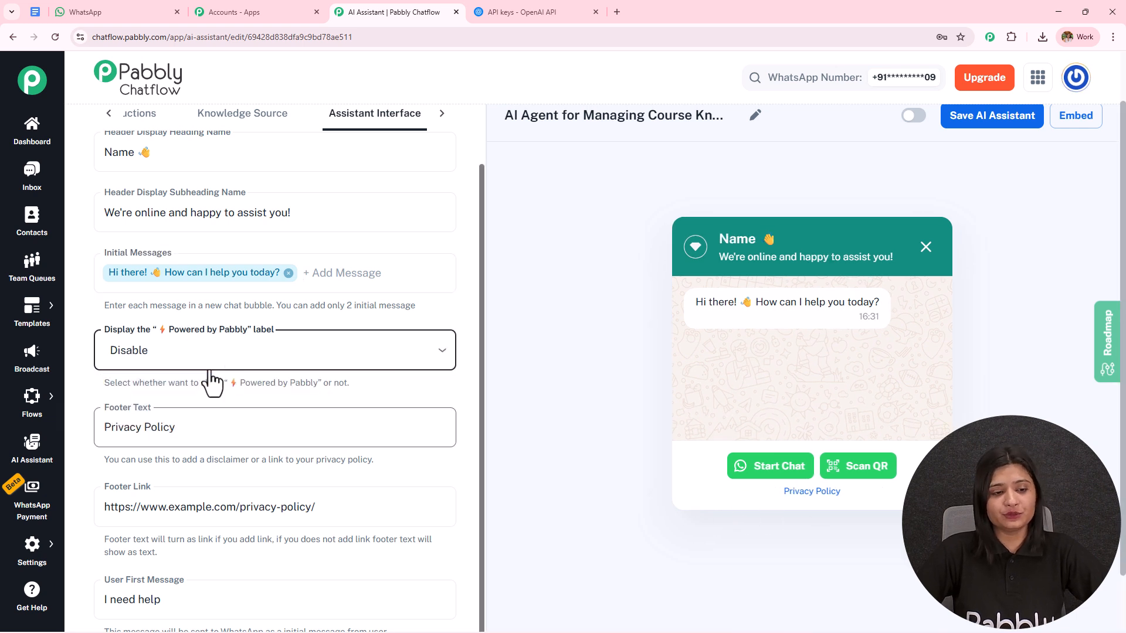
pyautogui.click(184, 372)
pyautogui.click(176, 385)
# Review the Footer Text, Footer Link and User First Message fields of the assistant interface
pyautogui.scroll(-1, 272, 265)
pyautogui.scroll(-1, 272, 265)
pyautogui.click(172, 359)
pyautogui.click(184, 437)
pyautogui.moveTo(350, 445); pyautogui.dragTo(20, 467)
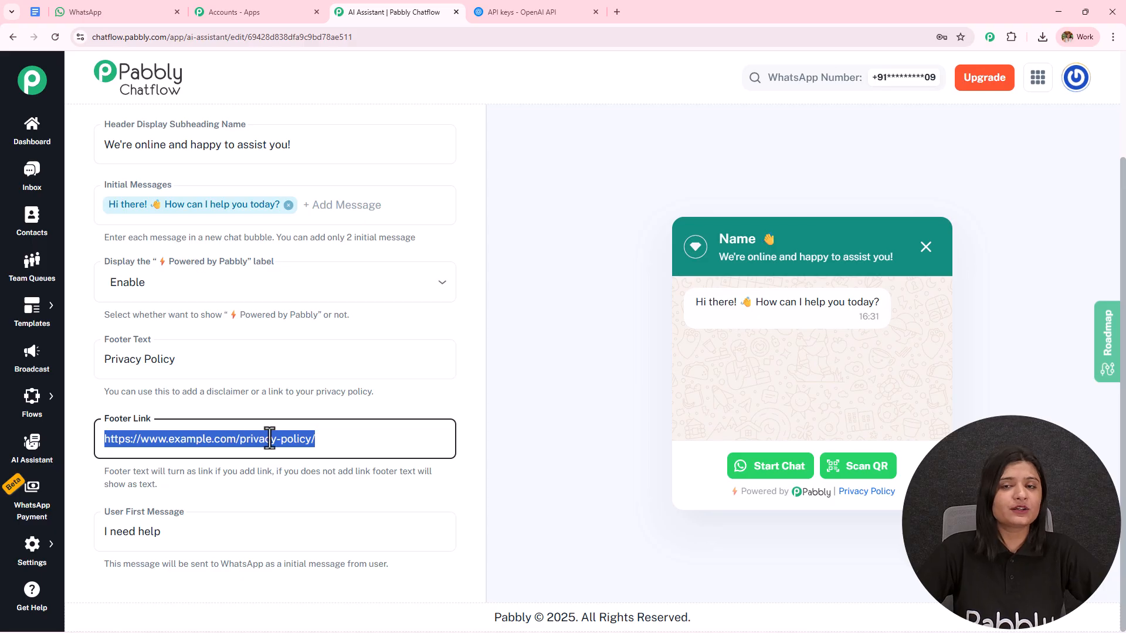
pyautogui.moveTo(193, 535); pyautogui.dragTo(58, 565)
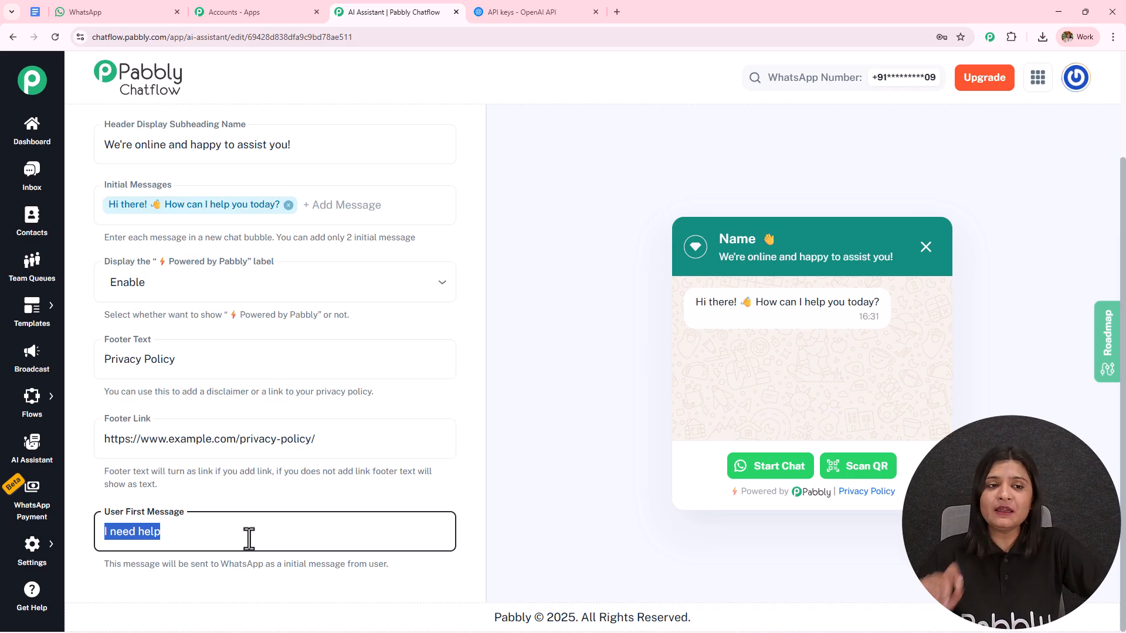
# Open the assistant's styling settings, preview the Dark theme mode, and switch the theme back to Light
pyautogui.moveTo(1123, 243); pyautogui.dragTo(1121, 186)
pyautogui.click(424, 137)
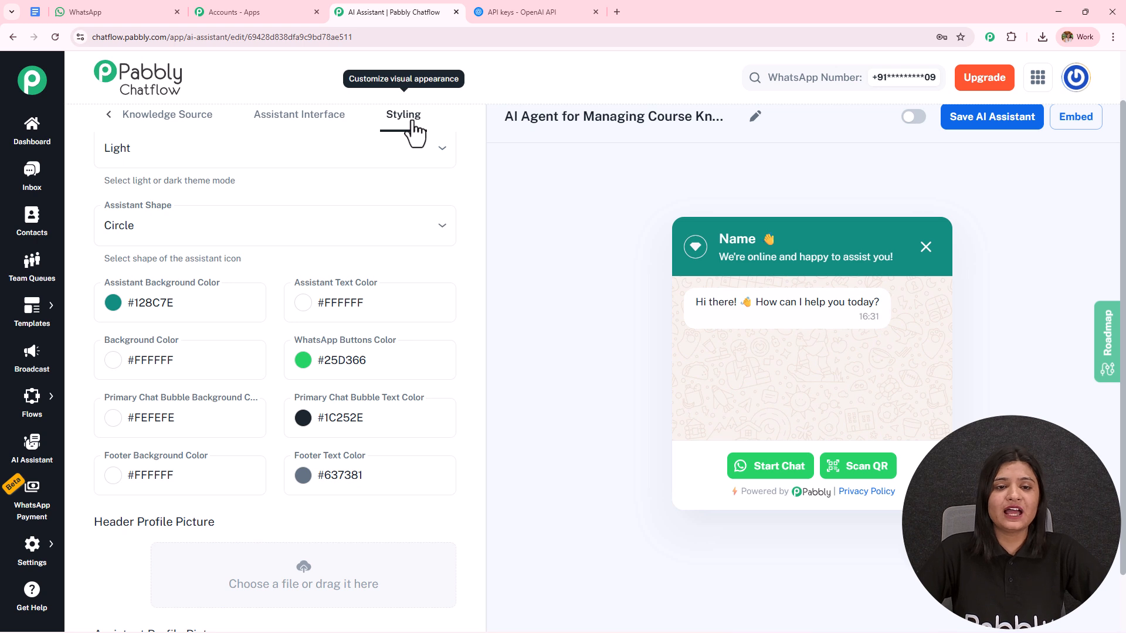
pyautogui.moveTo(481, 164); pyautogui.dragTo(486, 111)
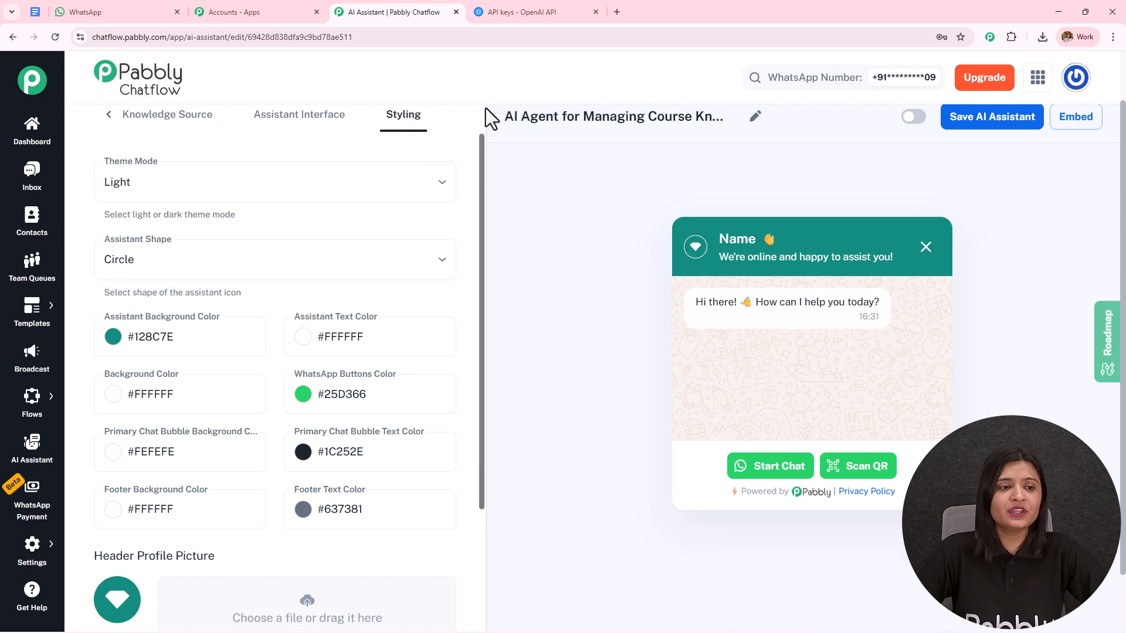
pyautogui.click(231, 176)
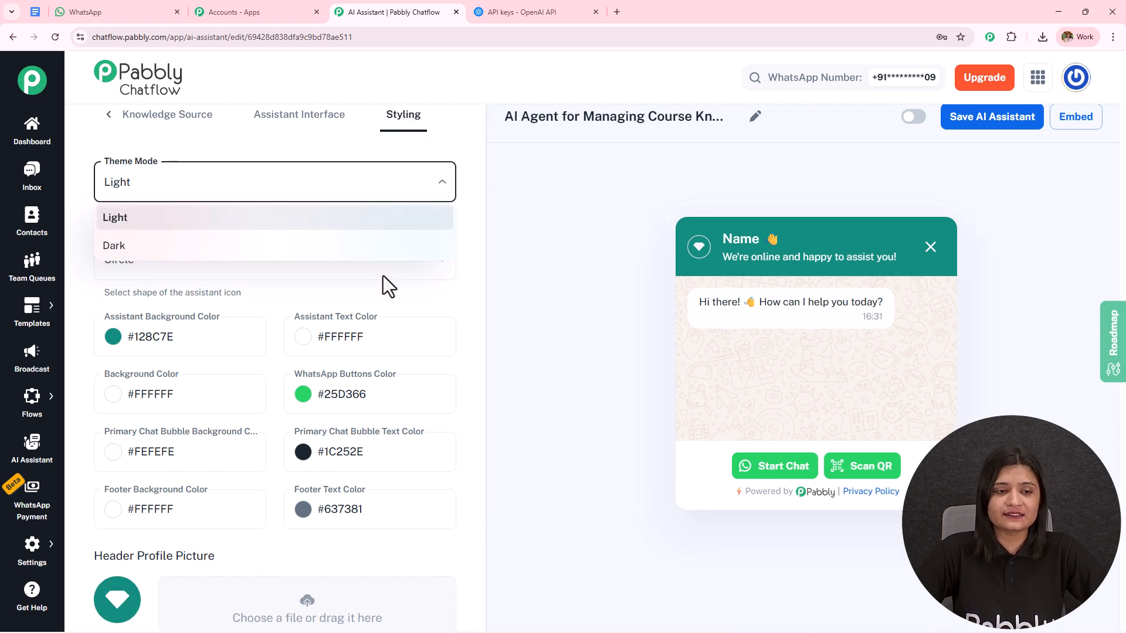
pyautogui.click(212, 246)
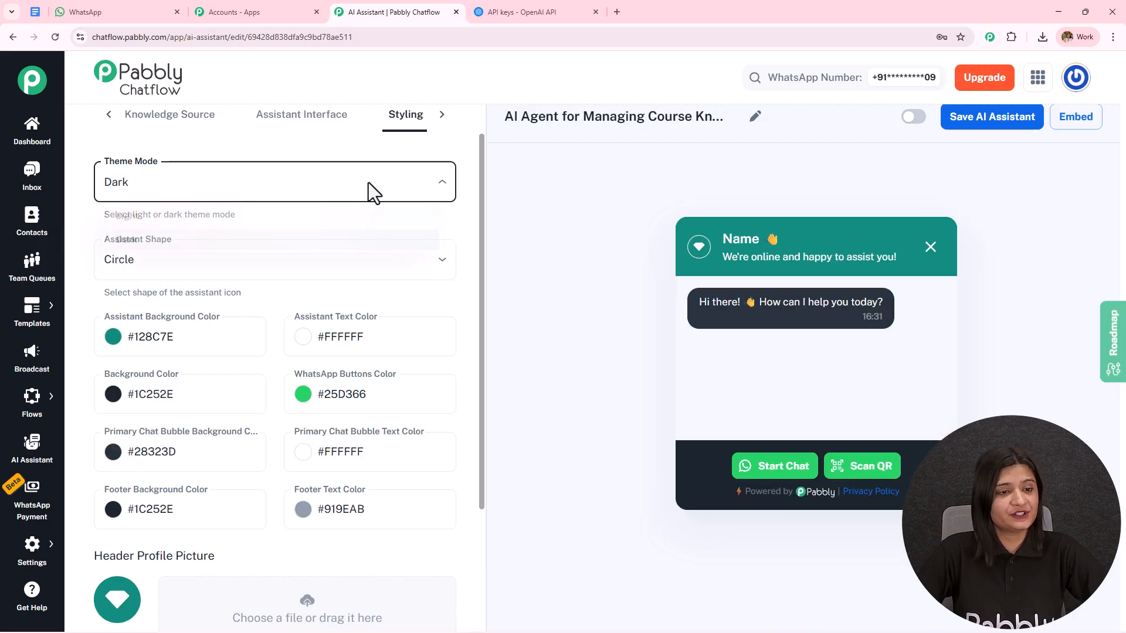
pyautogui.click(302, 226)
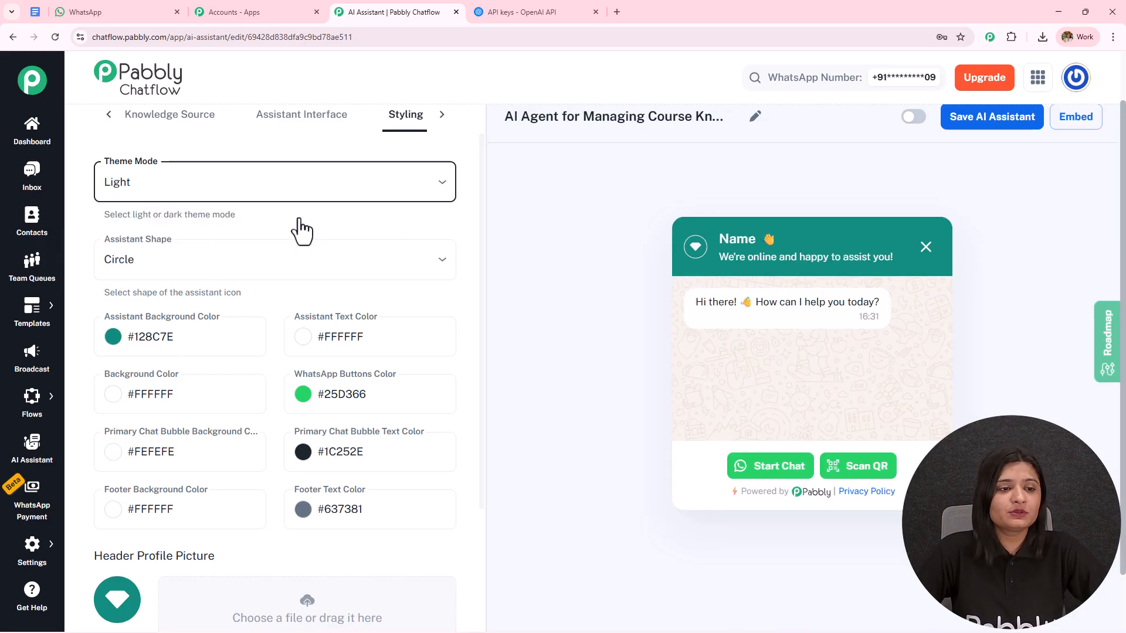
# Change the Assistant Shape to Square and set it back to Circle
pyautogui.click(179, 261)
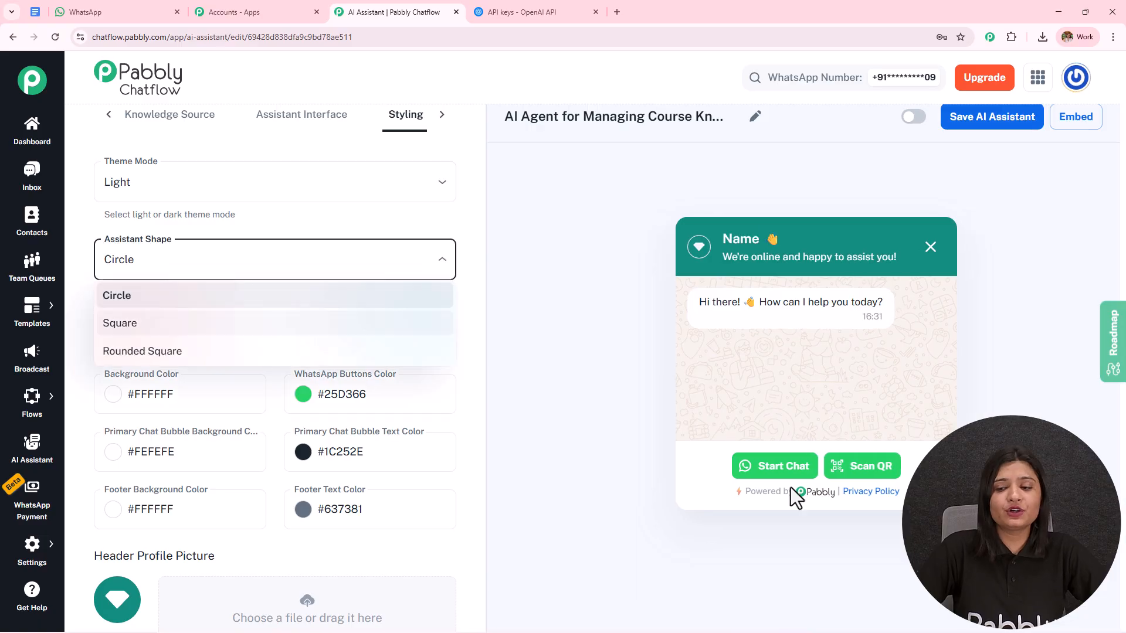
pyautogui.click(210, 324)
pyautogui.click(204, 276)
pyautogui.click(176, 298)
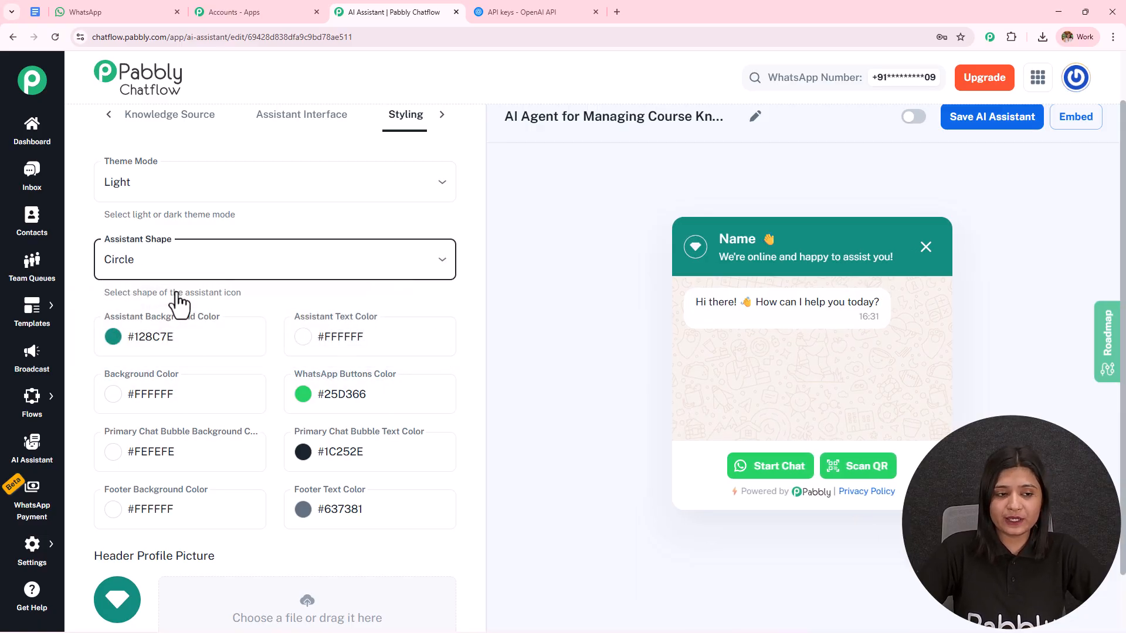
# Review the assistant's color settings and the Header Profile Picture, Assistant Profile Picture and Background Picture options
pyautogui.scroll(-4, 176, 292)
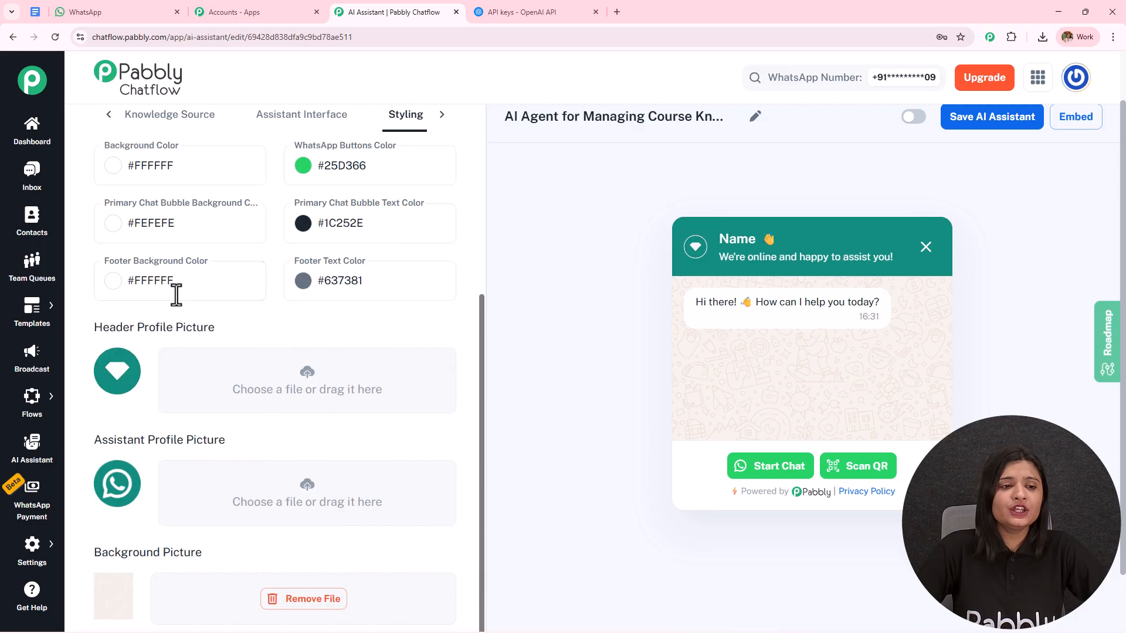
pyautogui.scroll(2, 178, 293)
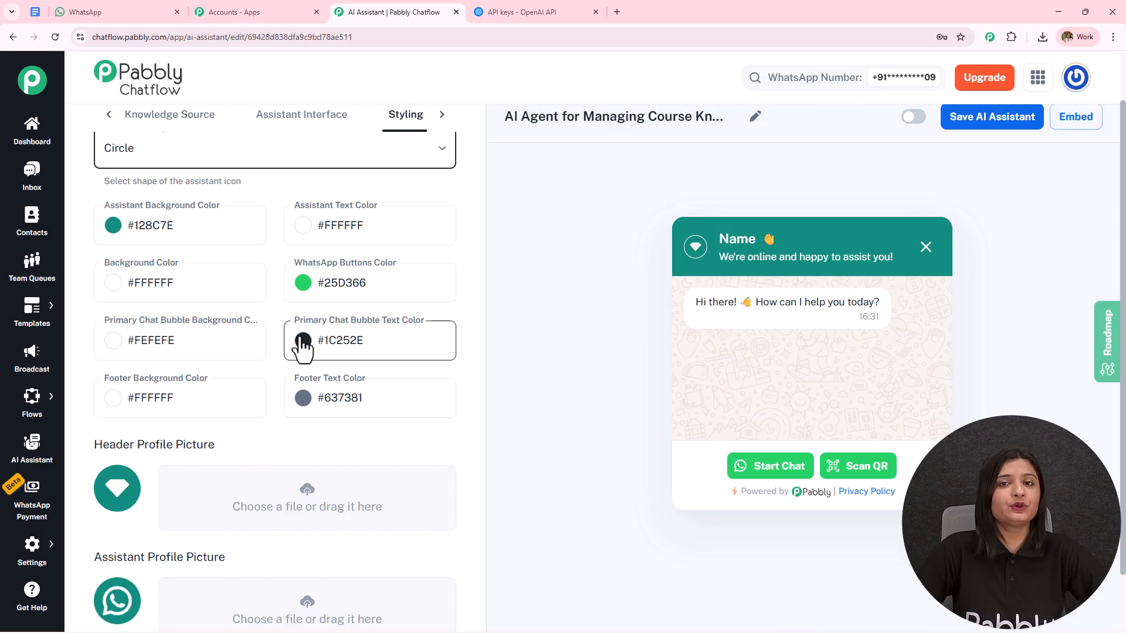
pyautogui.scroll(-3, 275, 287)
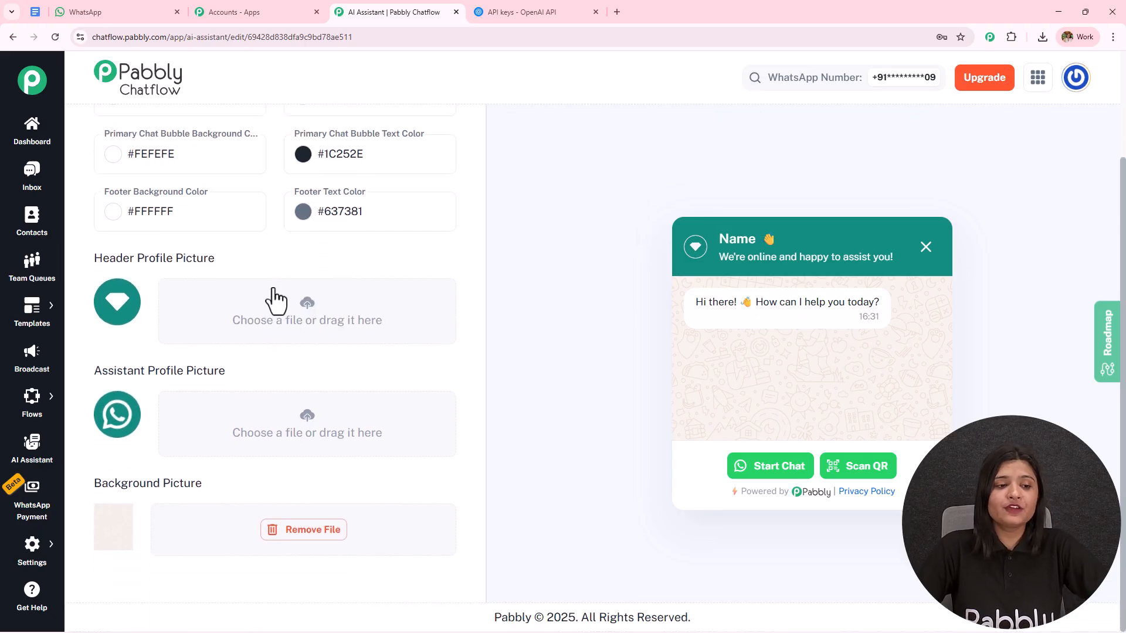
pyautogui.moveTo(95, 258); pyautogui.dragTo(262, 265)
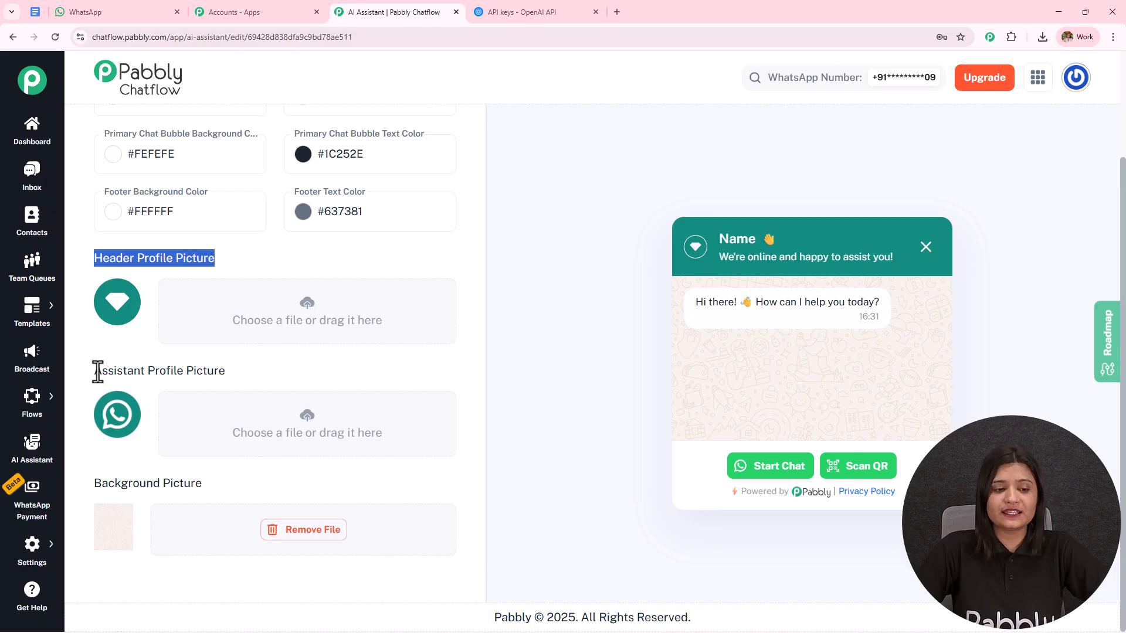
pyautogui.moveTo(98, 371); pyautogui.dragTo(297, 394)
pyautogui.moveTo(96, 487); pyautogui.dragTo(319, 482)
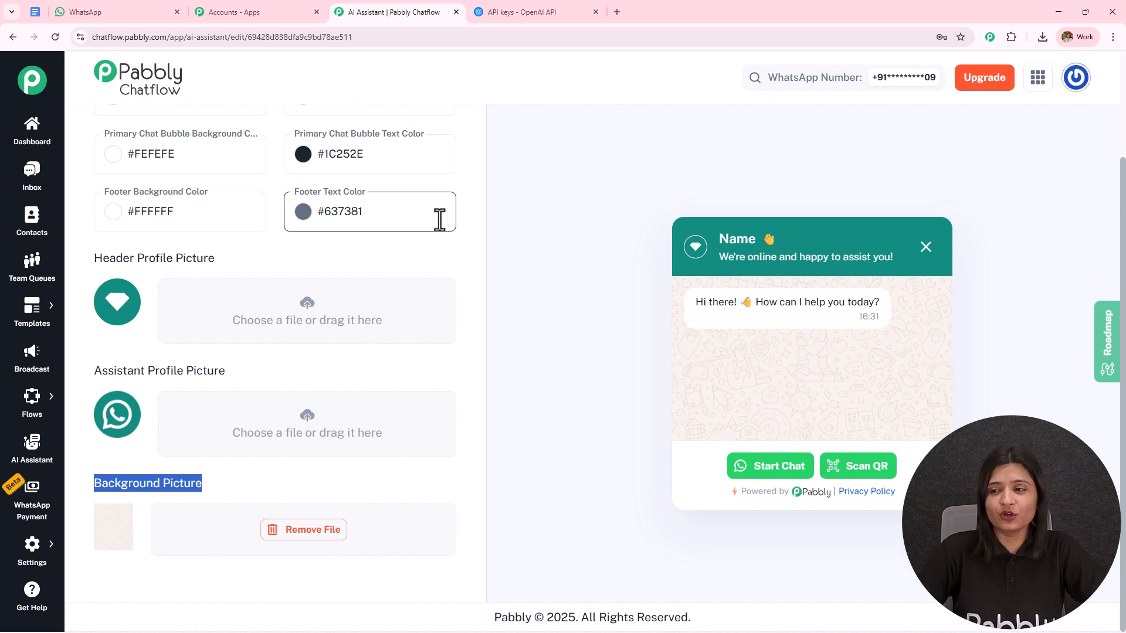
# Activate the AI Agent for Managing Course Knowledge assistant and save it
pyautogui.scroll(2, 847, 131)
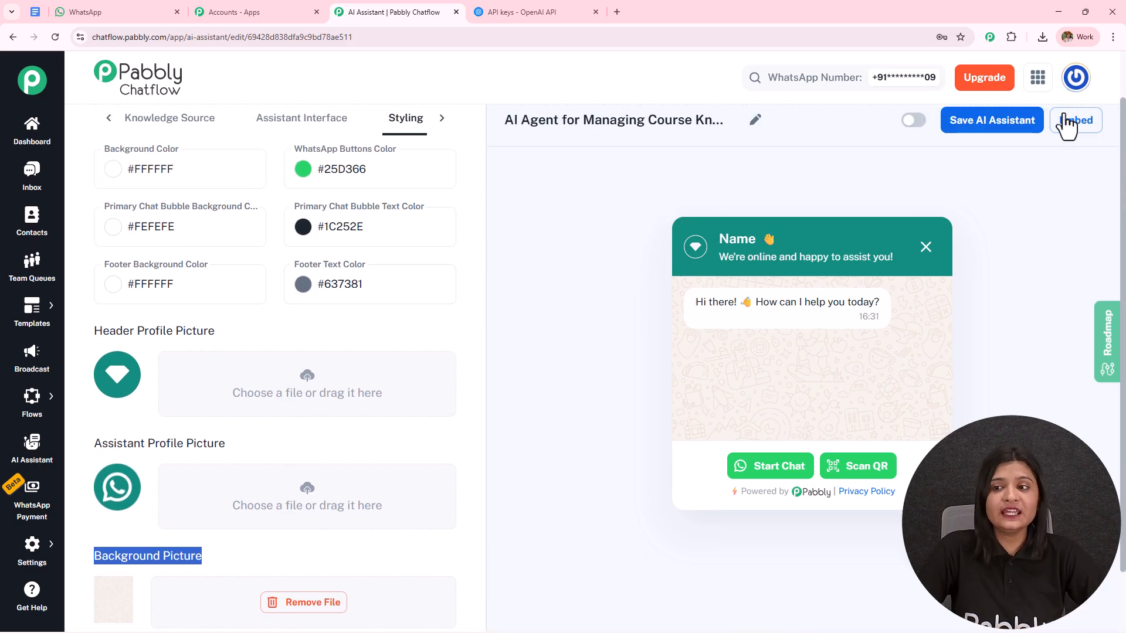
pyautogui.click(915, 122)
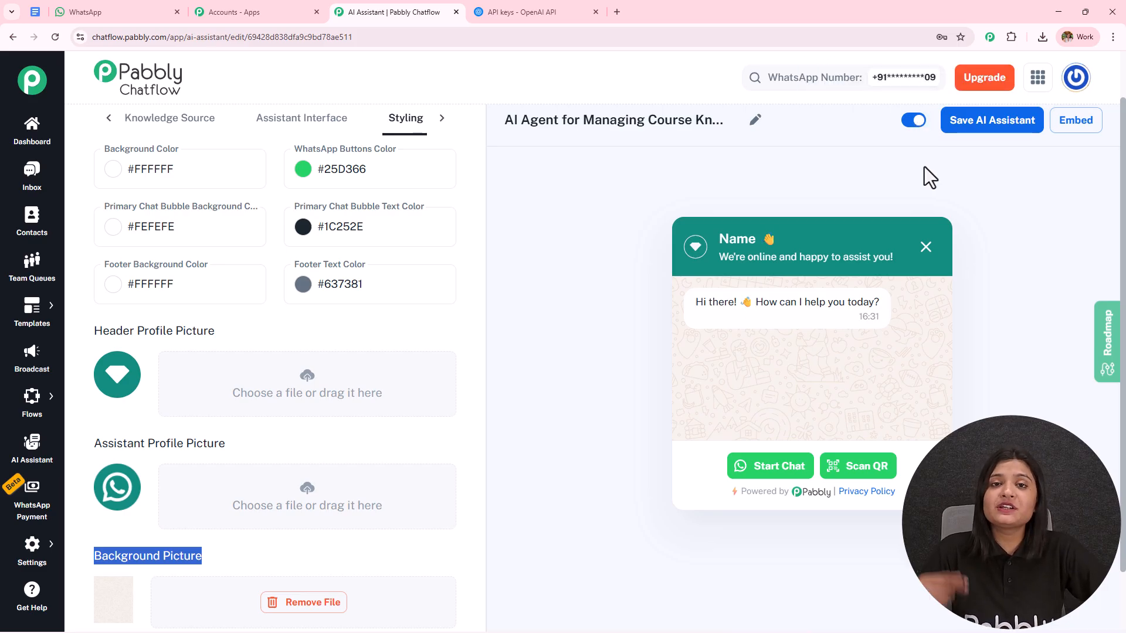
pyautogui.click(975, 122)
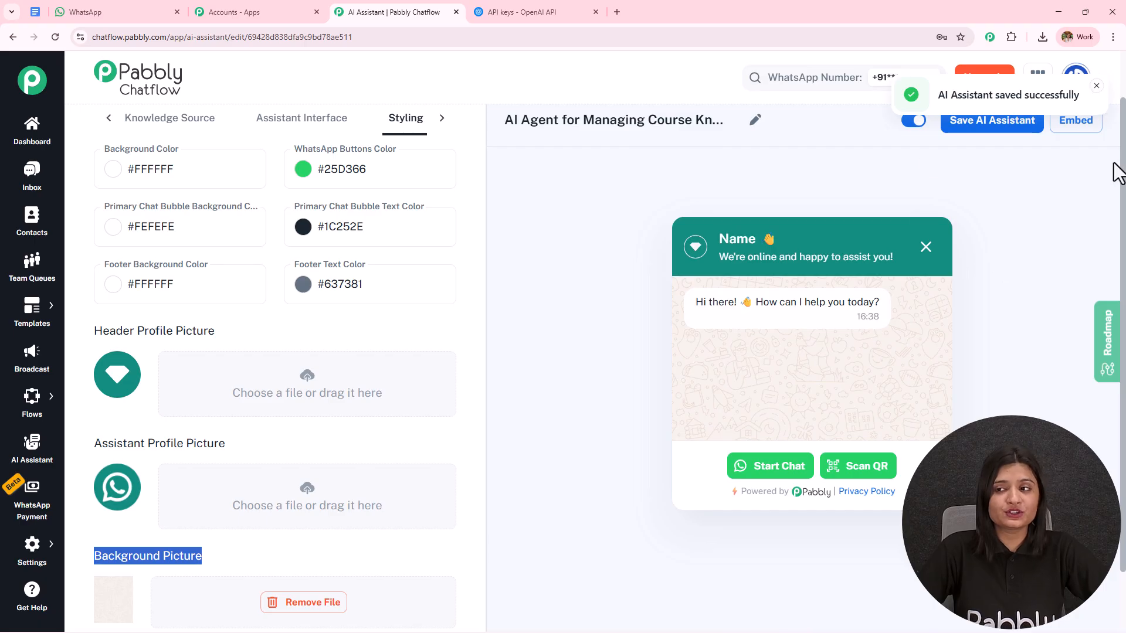
# Examine the assistant's embed script, highlight the whole code block, and close the embed dialog
pyautogui.click(1076, 124)
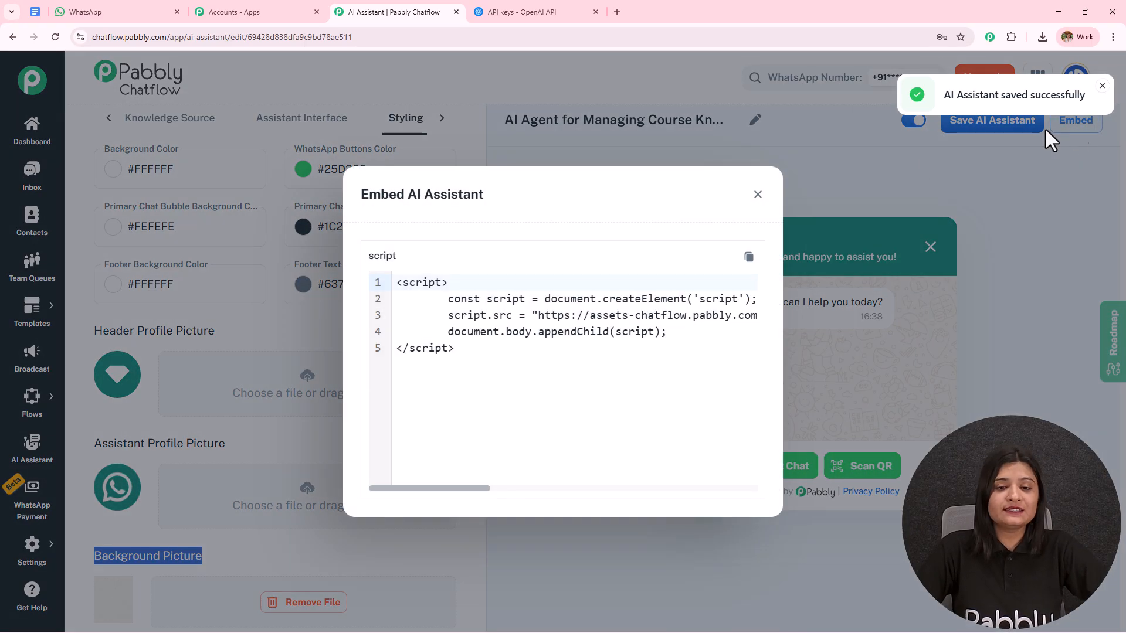
pyautogui.moveTo(476, 348); pyautogui.dragTo(329, 269)
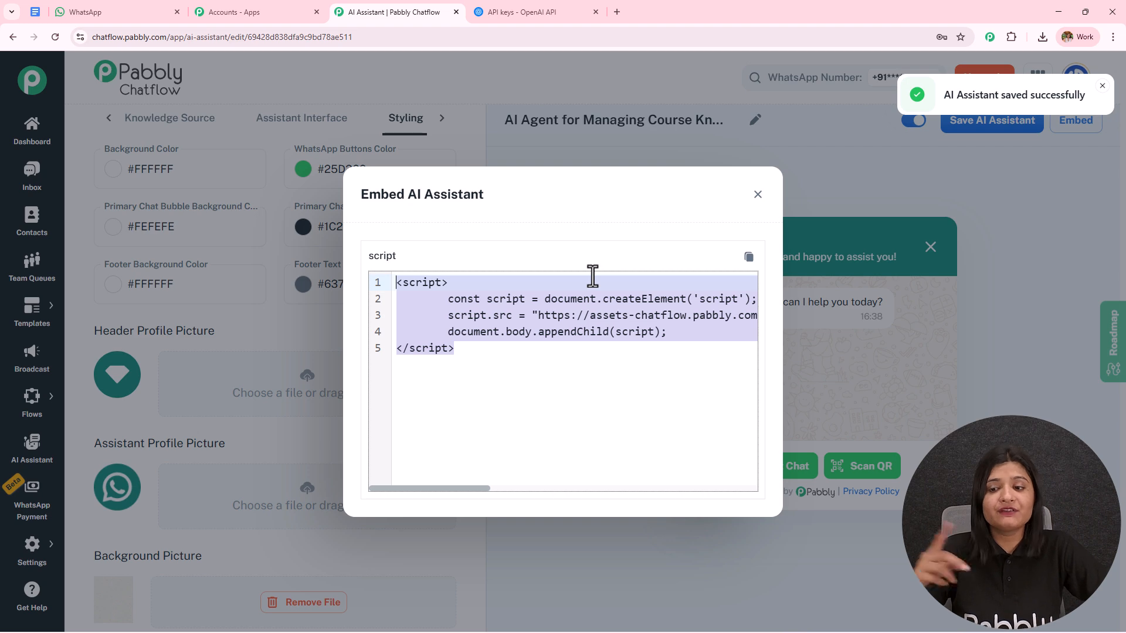
pyautogui.click(758, 195)
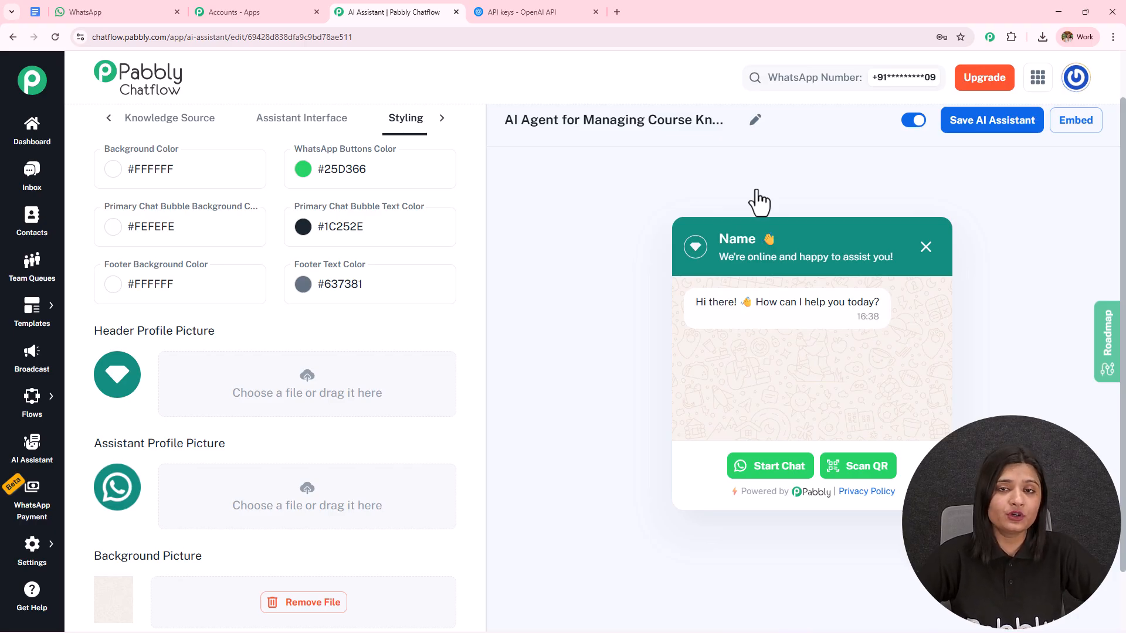
# Open the Inbox in a new tab and enable AI Agent for Managing Course Knowledge as the AI assistant for the open chat
pyautogui.middleClick(23, 188)
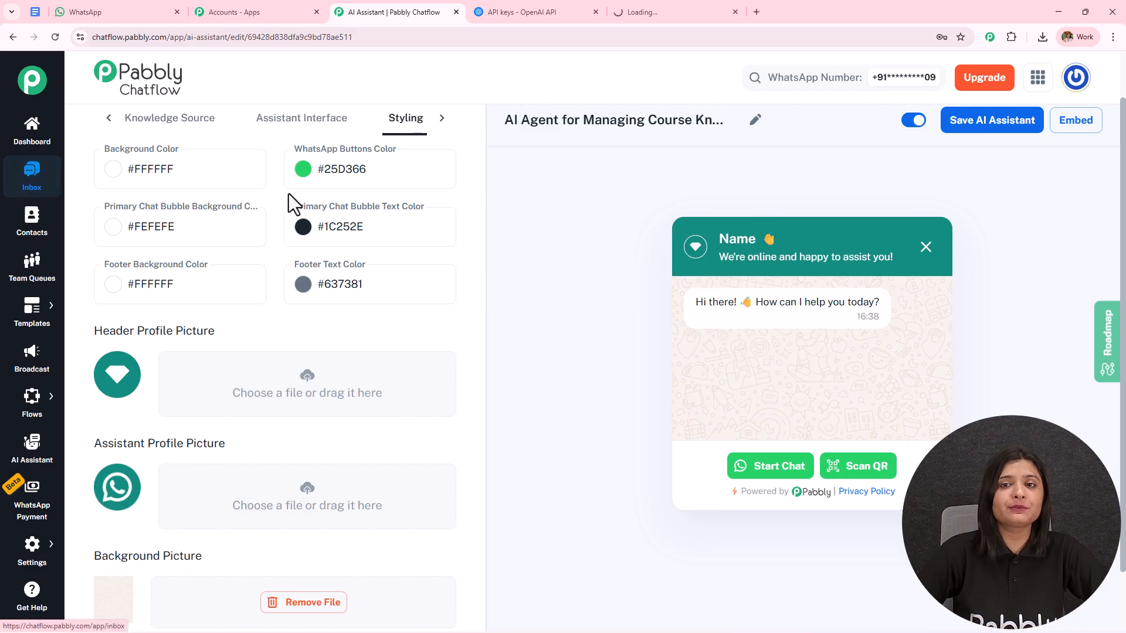
pyautogui.click(681, 13)
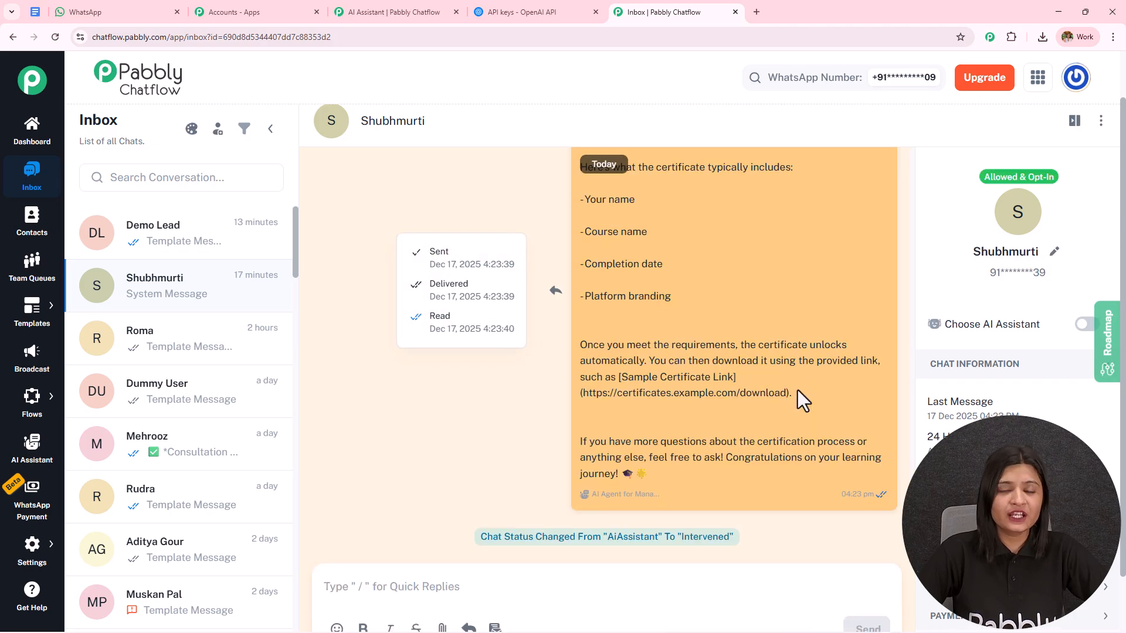
pyautogui.click(1085, 325)
pyautogui.click(452, 304)
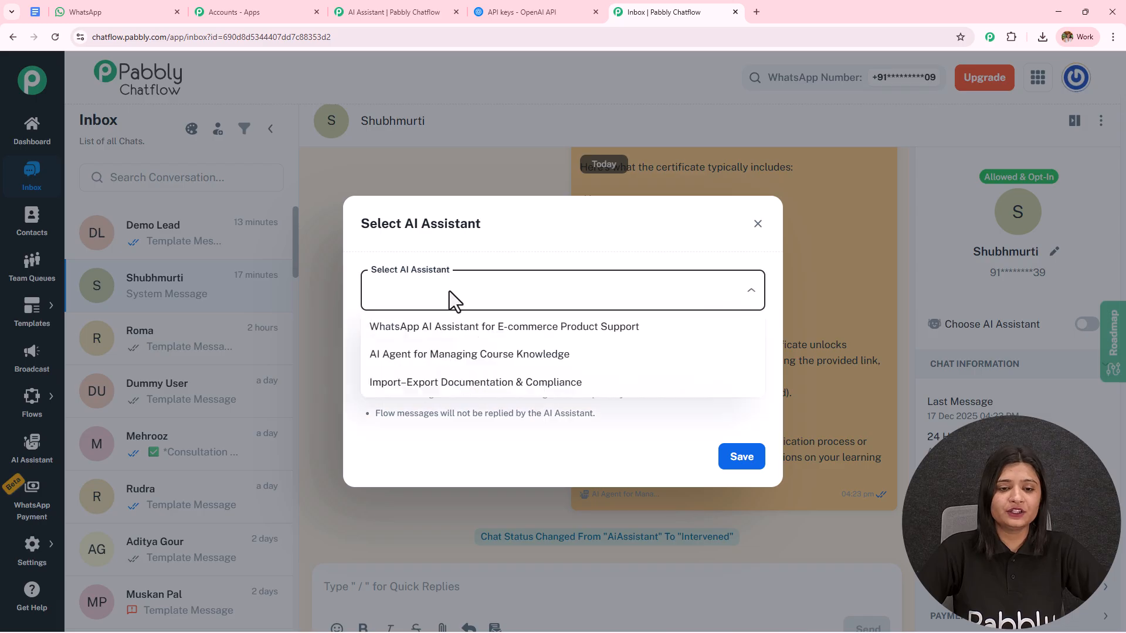
pyautogui.click(477, 355)
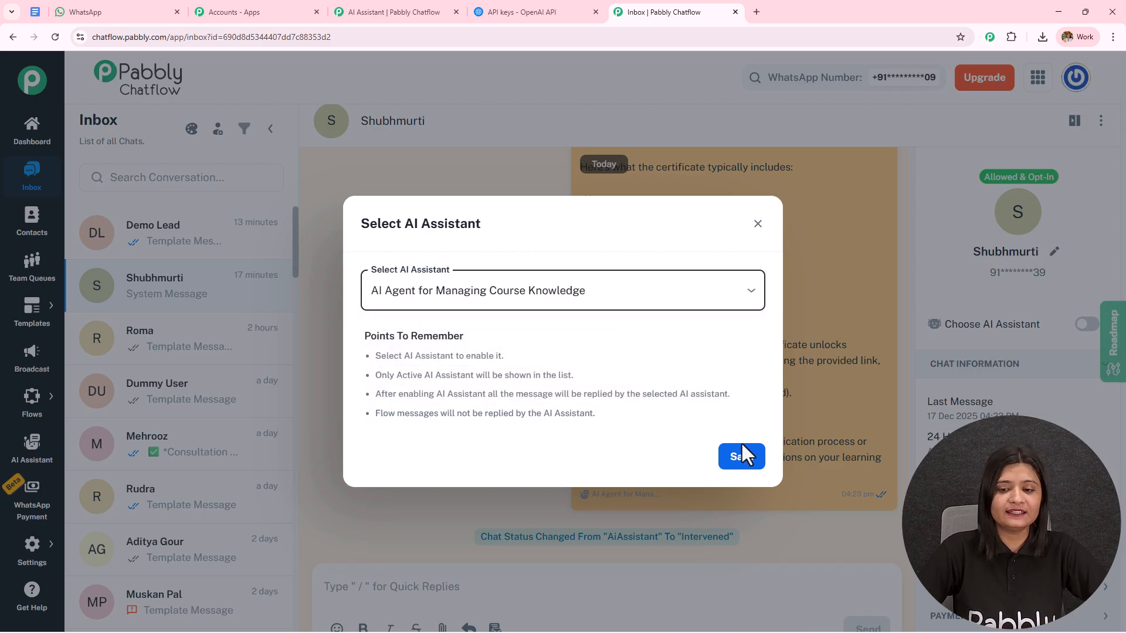
pyautogui.click(742, 460)
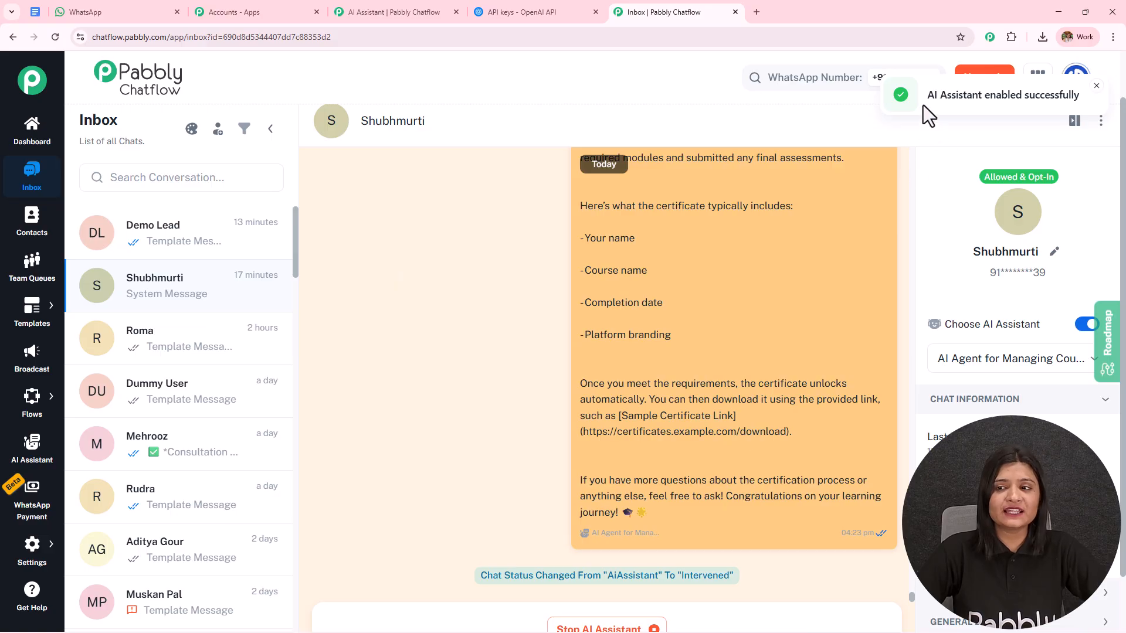
pyautogui.moveTo(925, 96); pyautogui.dragTo(1106, 76)
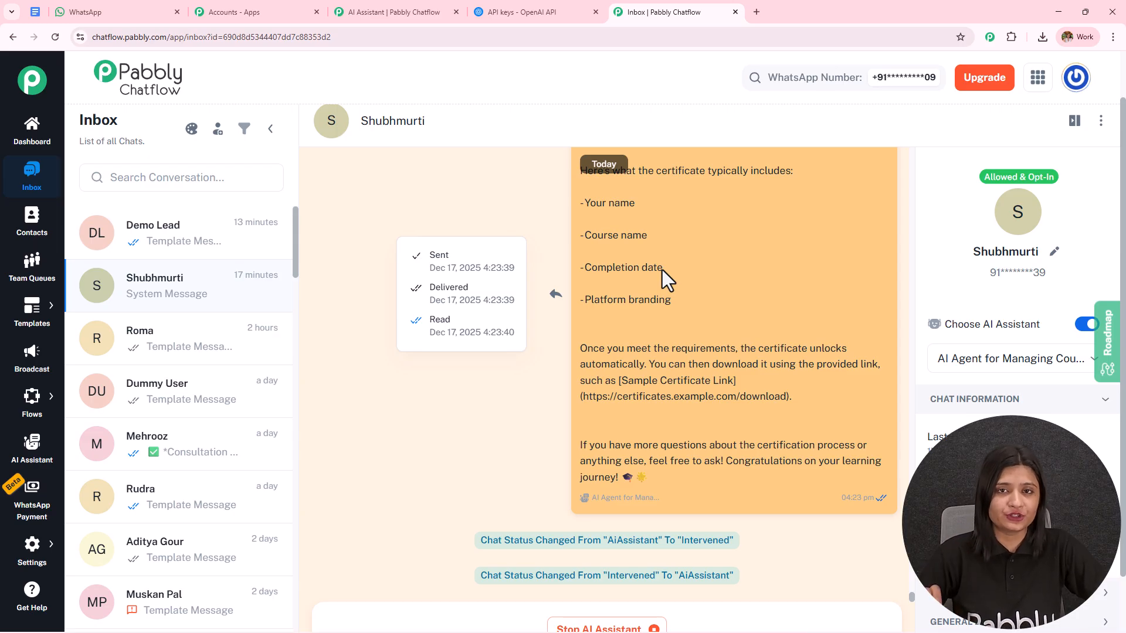
# Open Inbox Settings in a new tab and review the contact list choices for the first rule in AI Auto-Reply Settings
pyautogui.moveTo(32, 563)
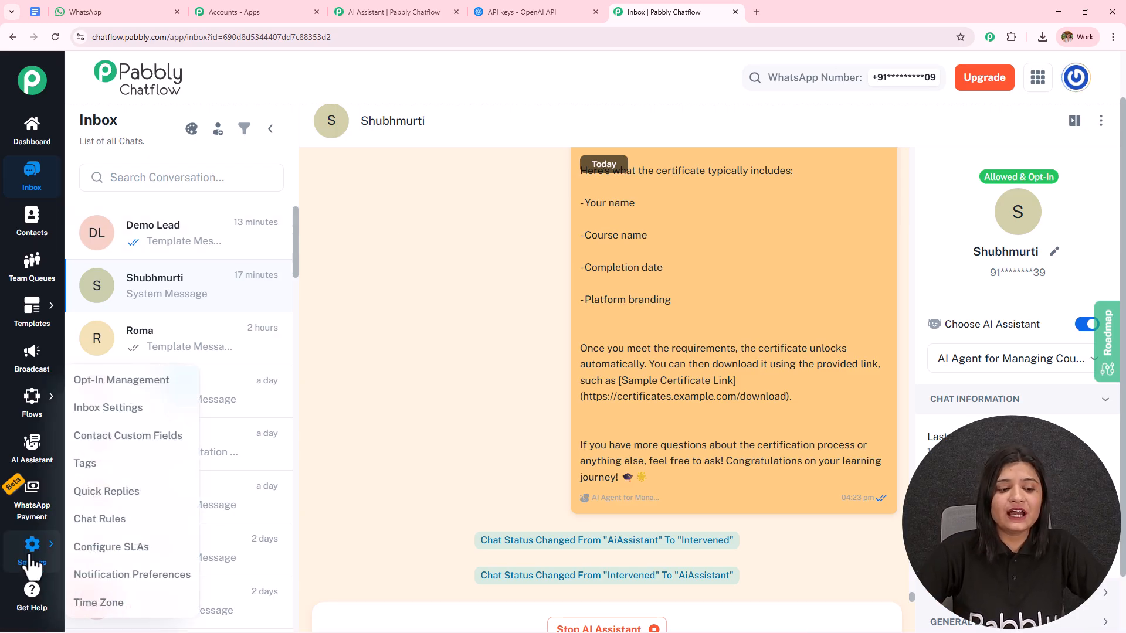
pyautogui.middleClick(146, 414)
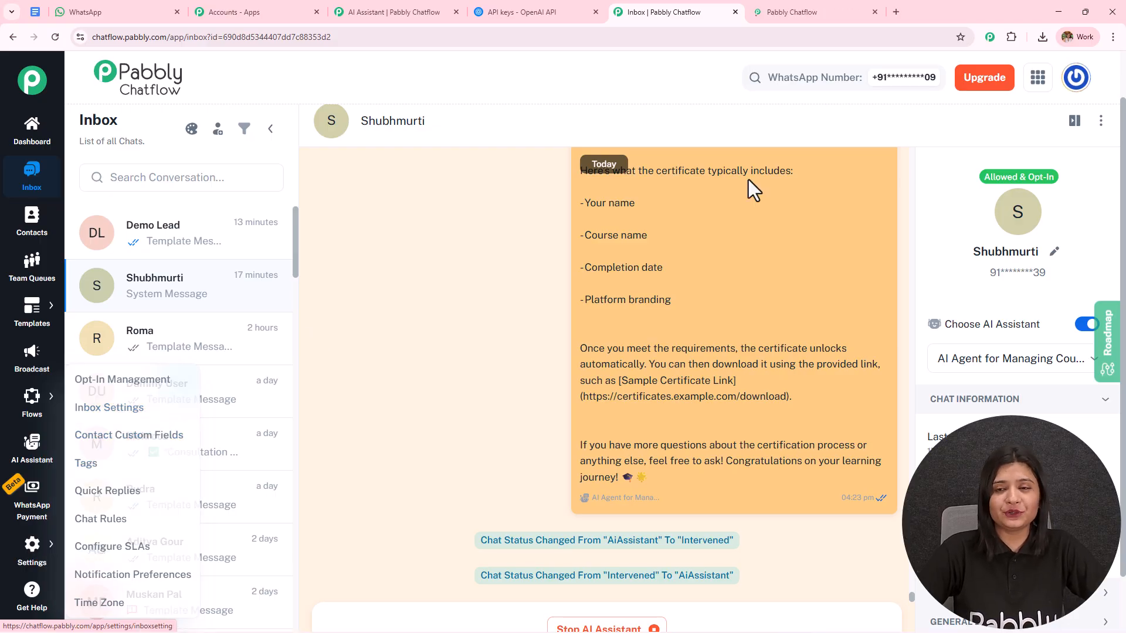
pyautogui.click(810, 13)
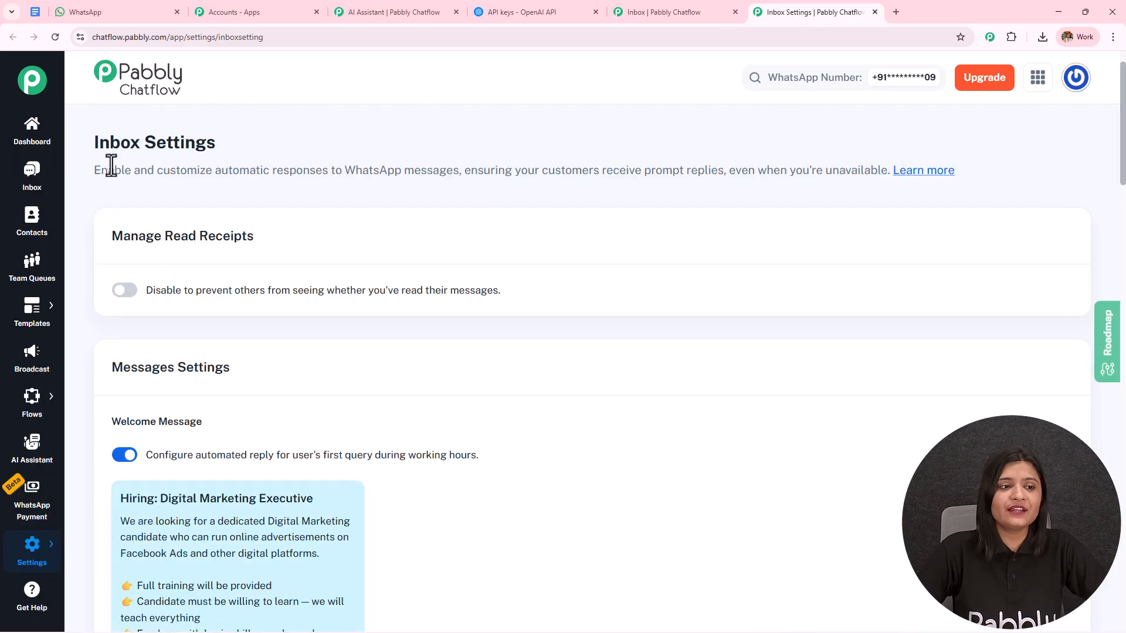
pyautogui.moveTo(82, 142); pyautogui.dragTo(364, 146)
pyautogui.scroll(-13, 382, 261)
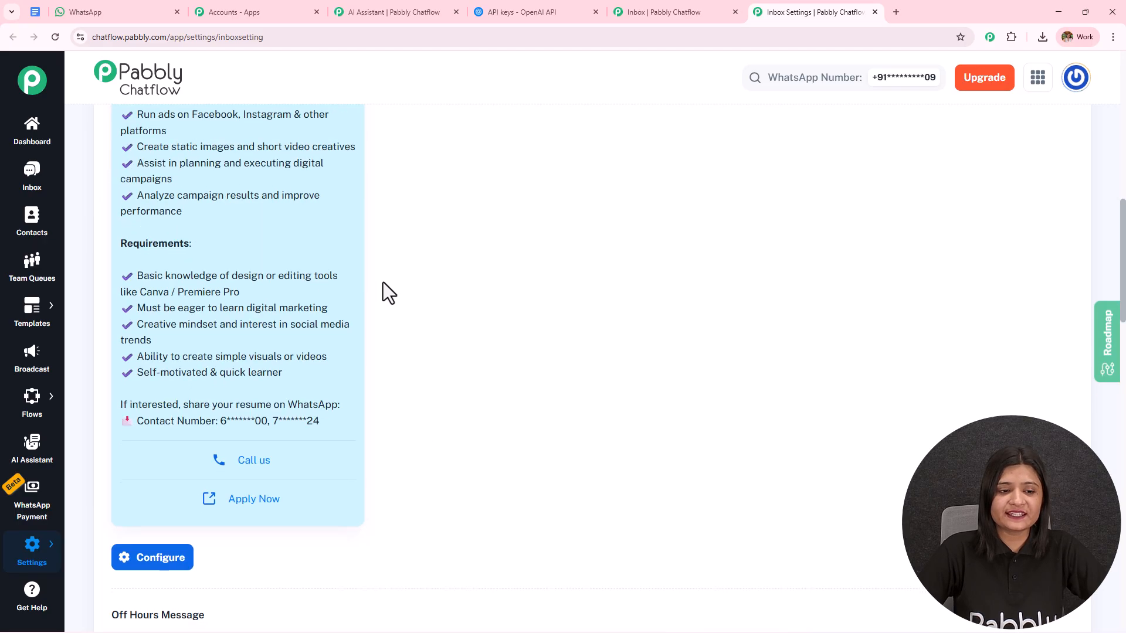
pyautogui.scroll(-13, 382, 283)
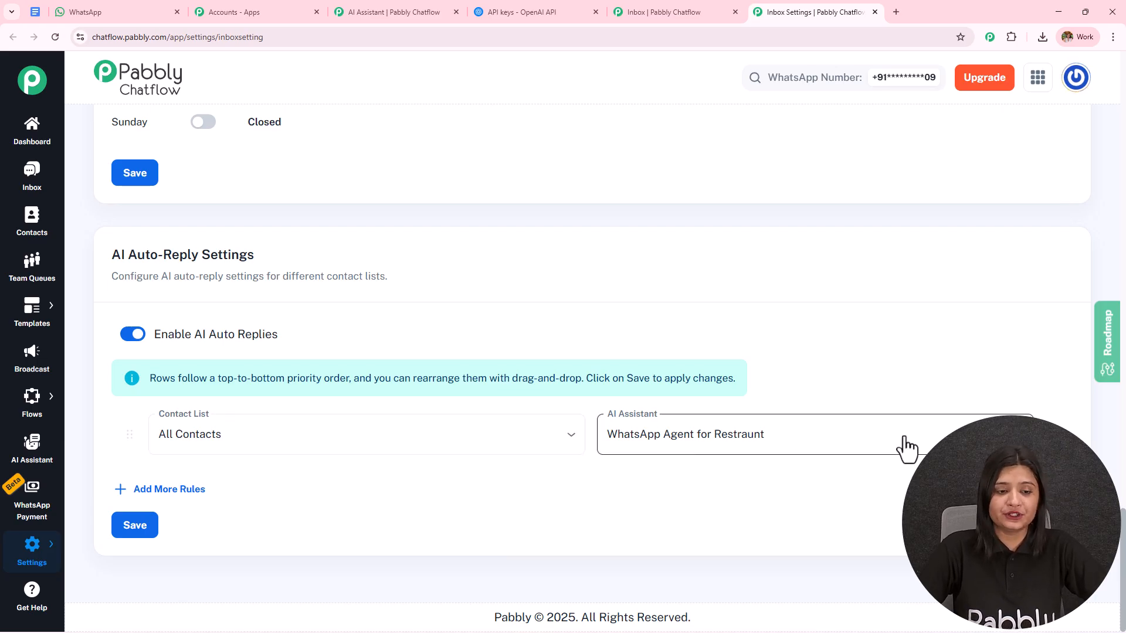
pyautogui.click(339, 447)
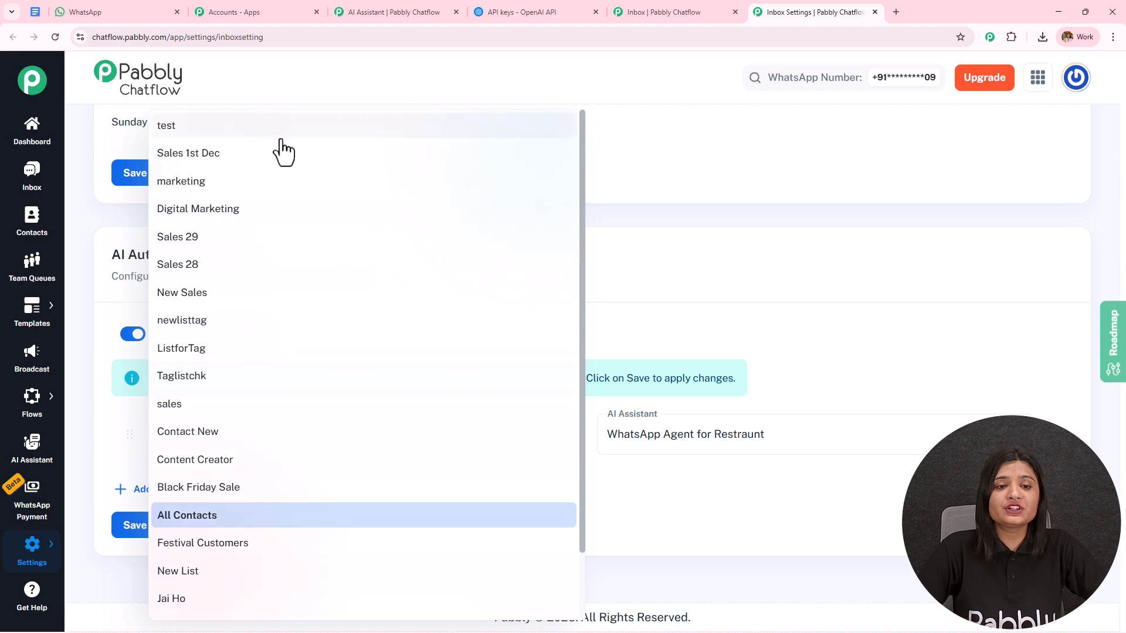
pyautogui.click(719, 258)
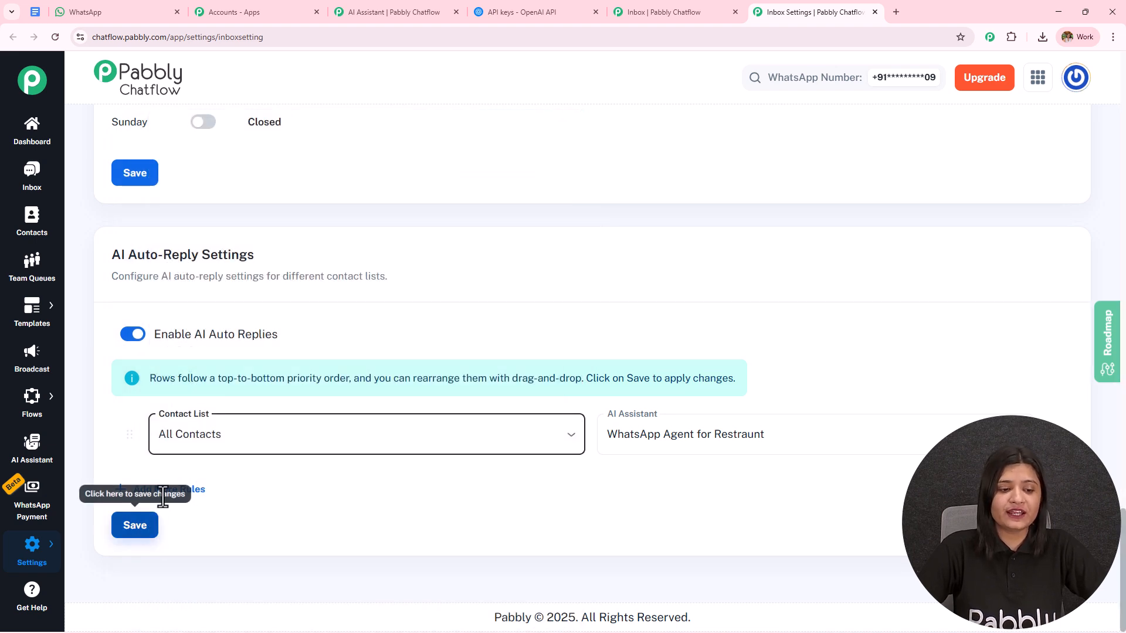
# Add an auto-reply rule assigning AI Agent for Managing Course Knowledge to the sales contact list, and add another blank rule
pyautogui.click(193, 490)
pyautogui.click(196, 492)
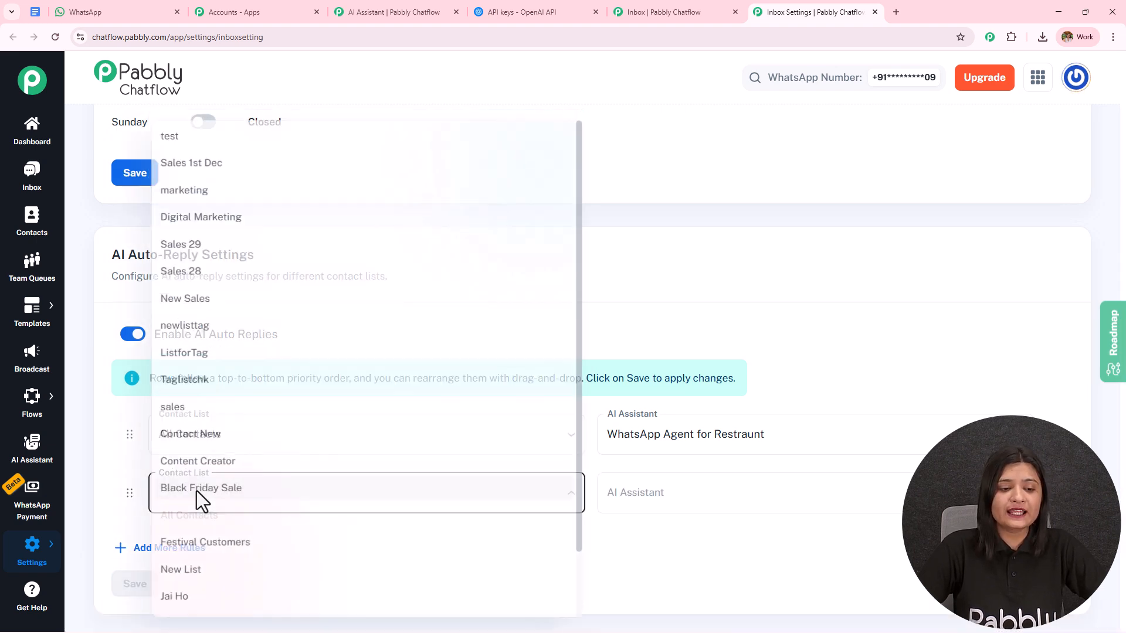
pyautogui.click(194, 405)
pyautogui.click(711, 503)
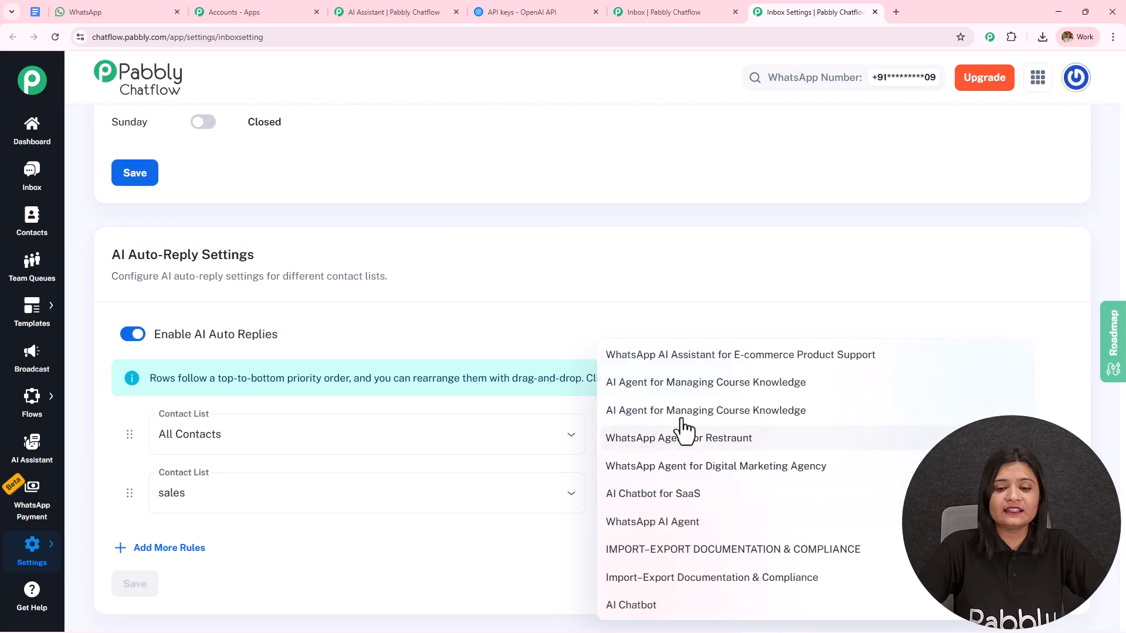
pyautogui.click(675, 411)
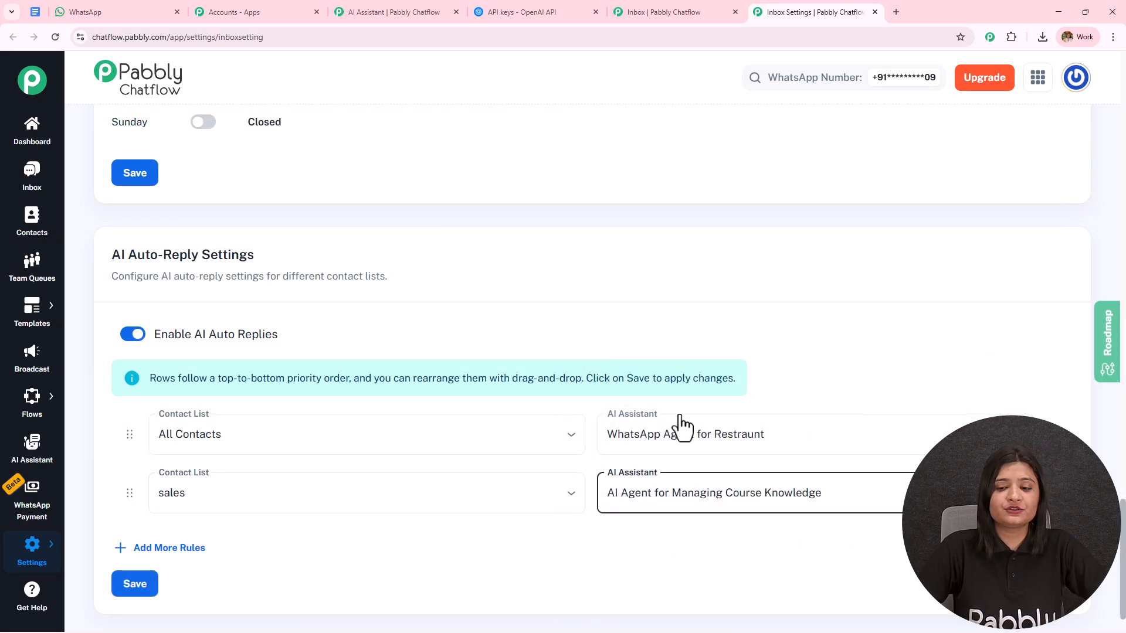
pyautogui.click(187, 549)
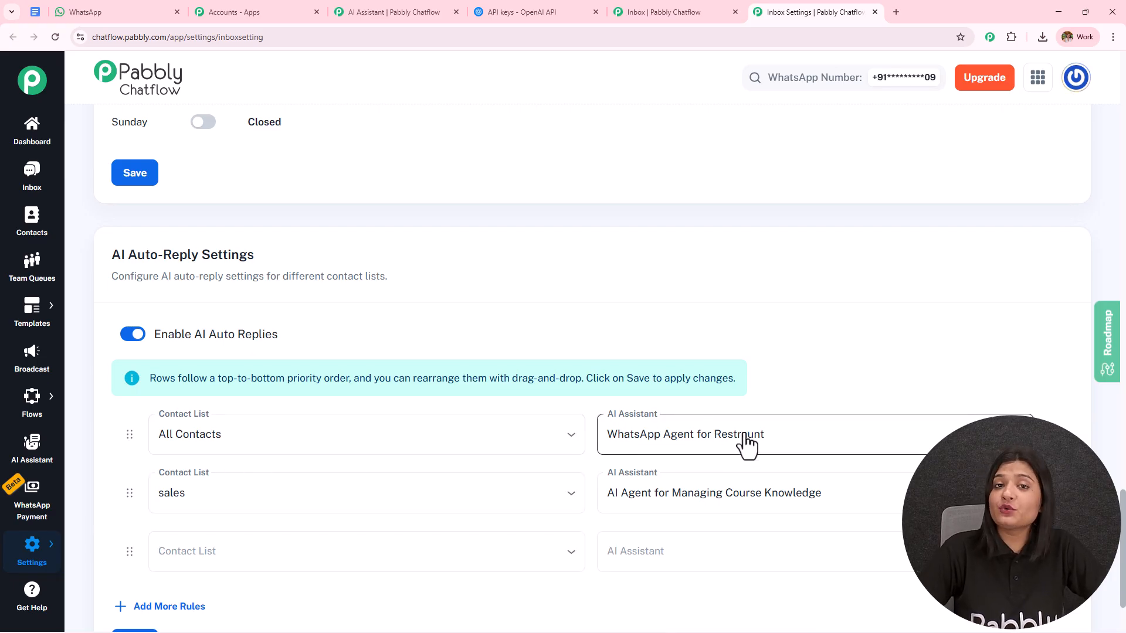
pyautogui.scroll(-2, 557, 378)
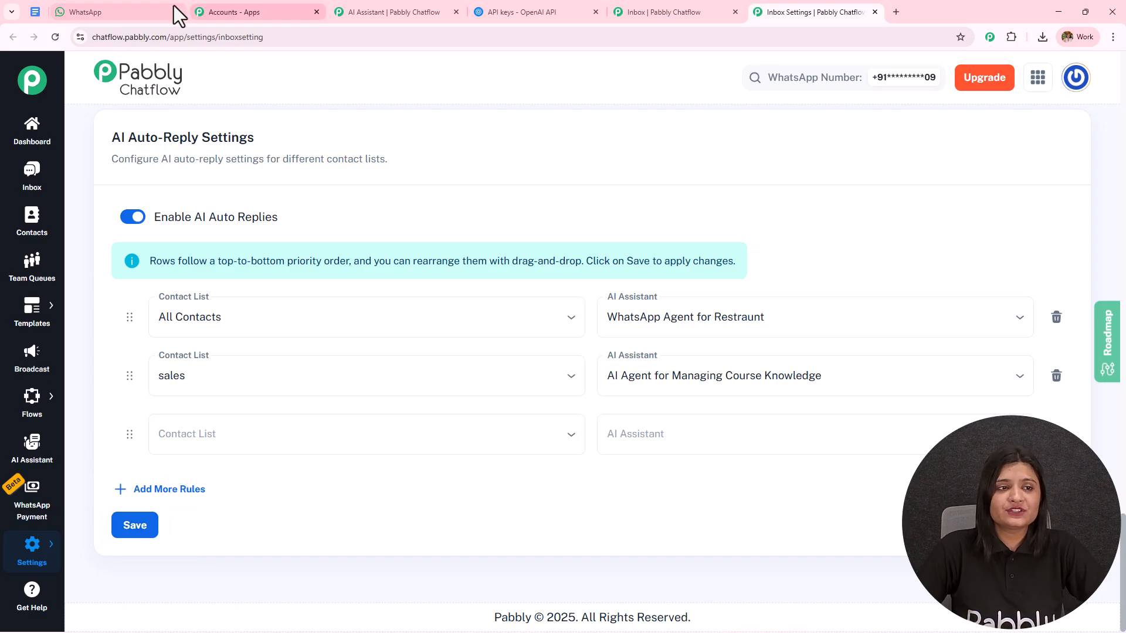
# Switch to WhatsApp Web and send "Do videos expire after some time?" in the Pabbly Chatflow Number chat
pyautogui.click(125, 8)
pyautogui.scroll(-3, 728, 527)
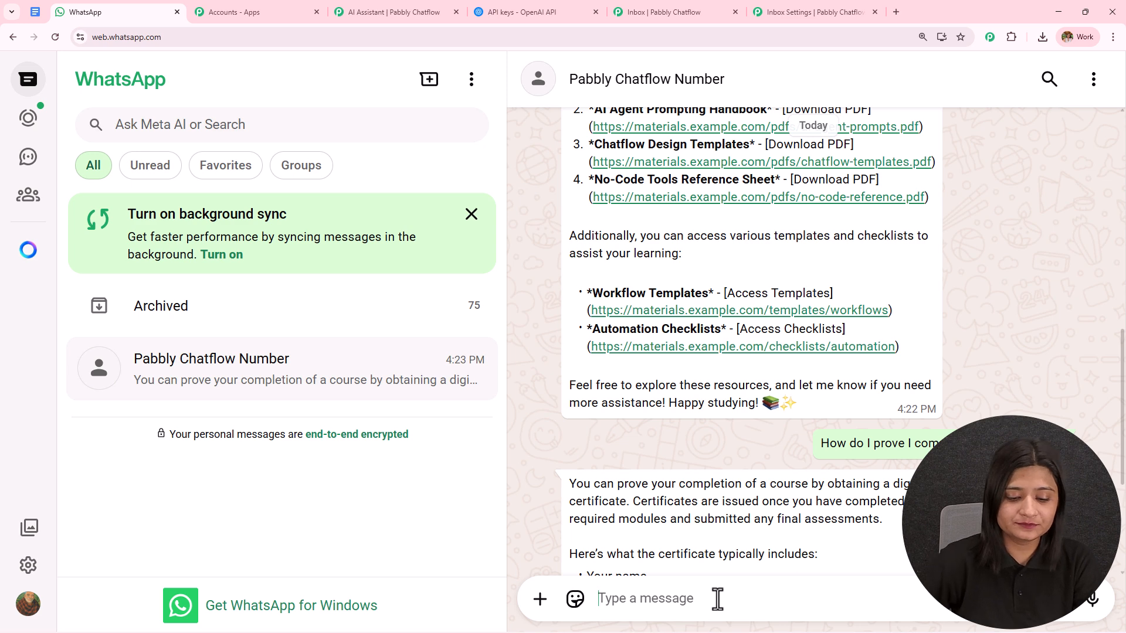
pyautogui.write('Do videos expire after some time?')
pyautogui.hotkey('ctrl', 'a')
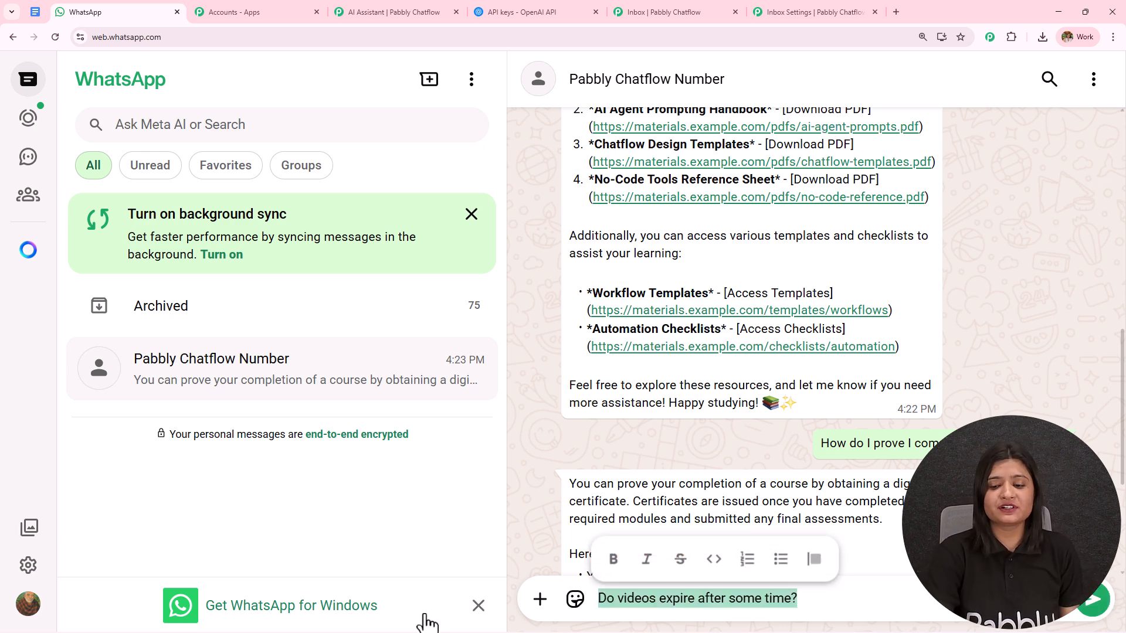
pyautogui.press('Return')
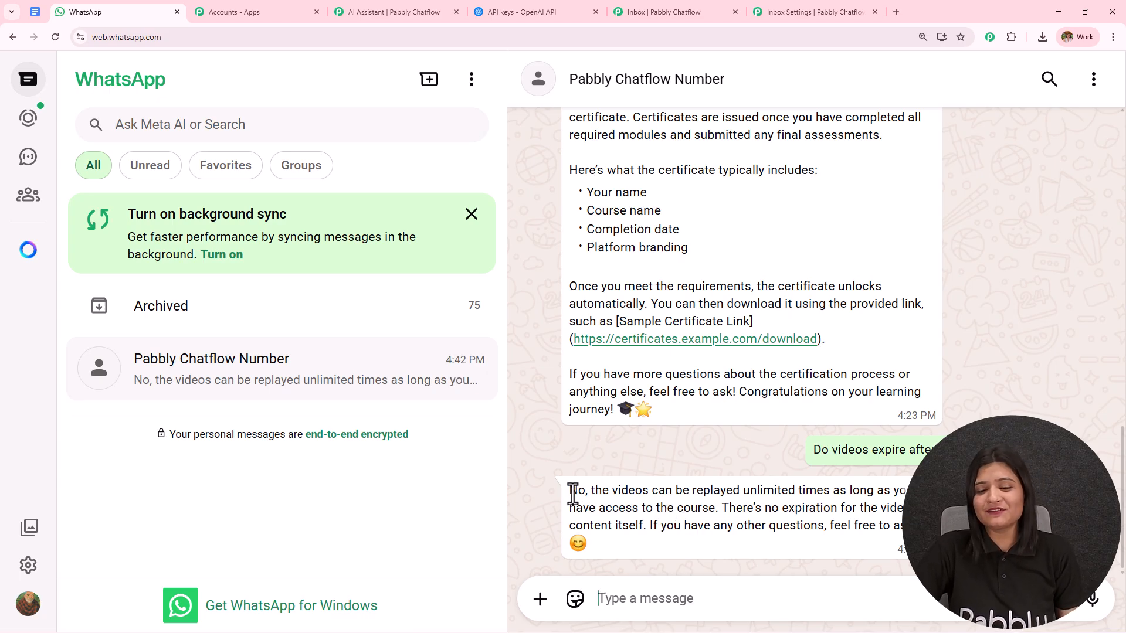
# Read the assistant's reply about video expiry and review the earlier messages in the chat
pyautogui.moveTo(568, 490); pyautogui.dragTo(915, 509)
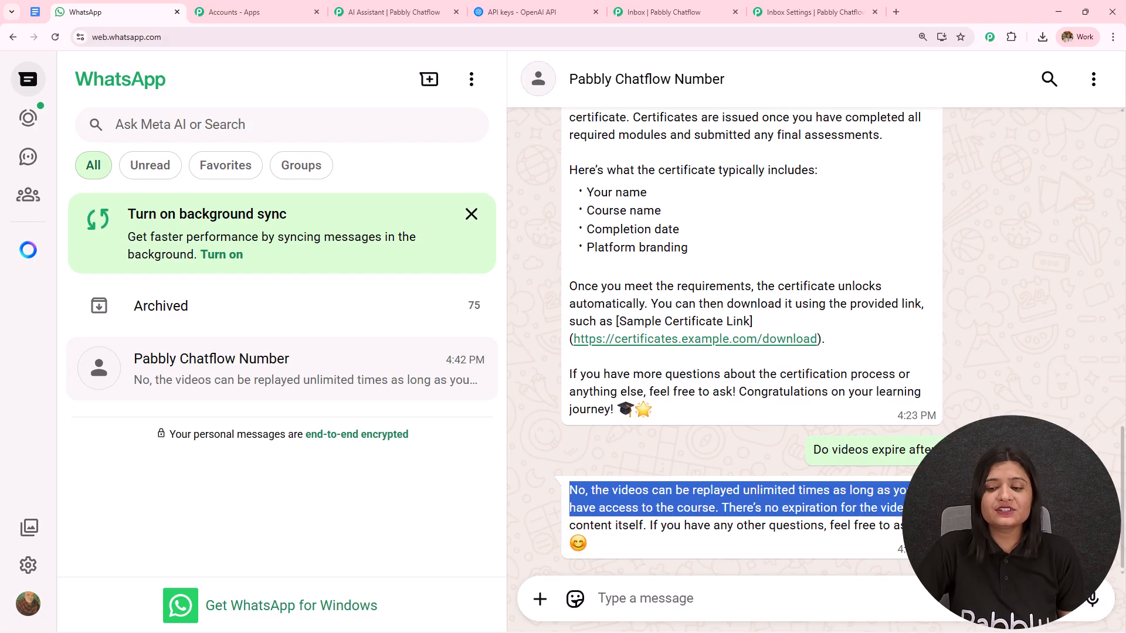
pyautogui.moveTo(915, 509); pyautogui.dragTo(915, 526)
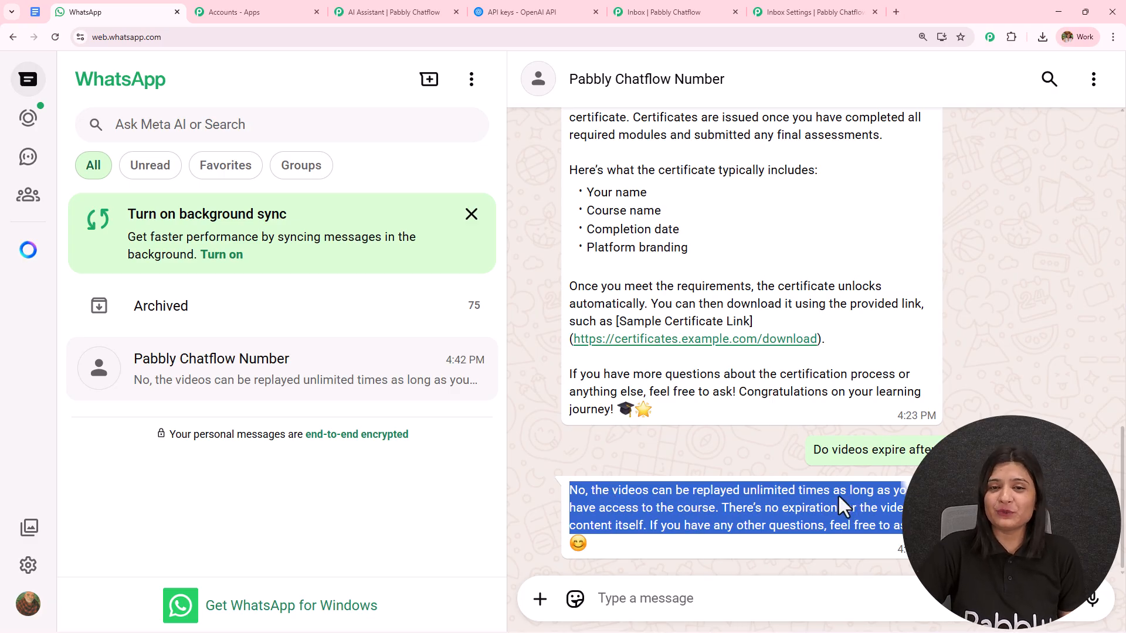
pyautogui.scroll(10, 730, 384)
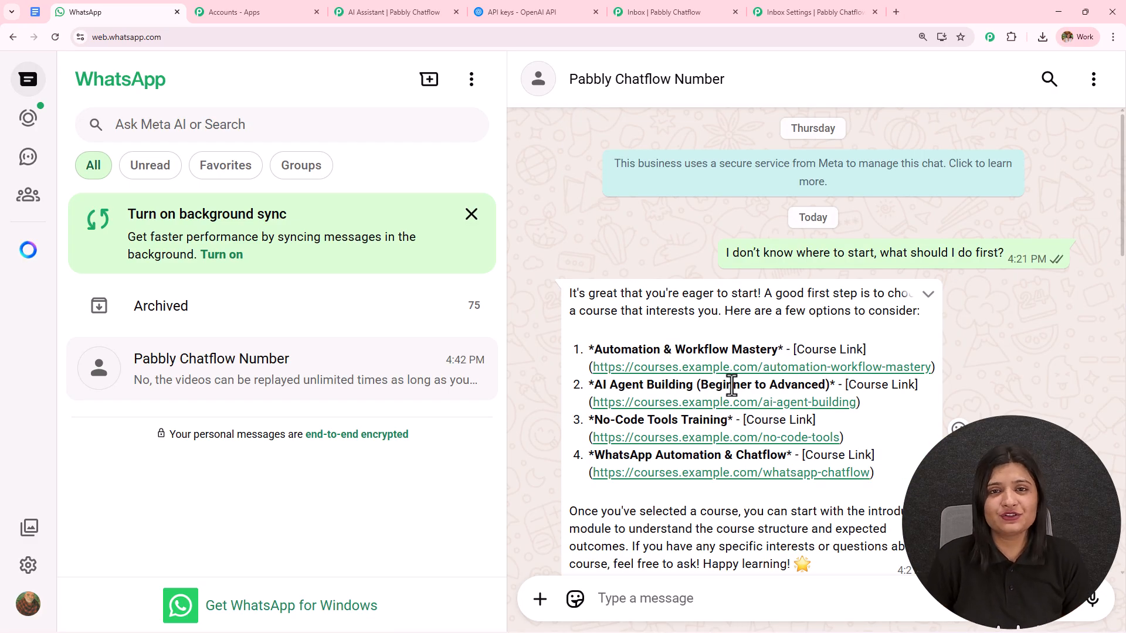